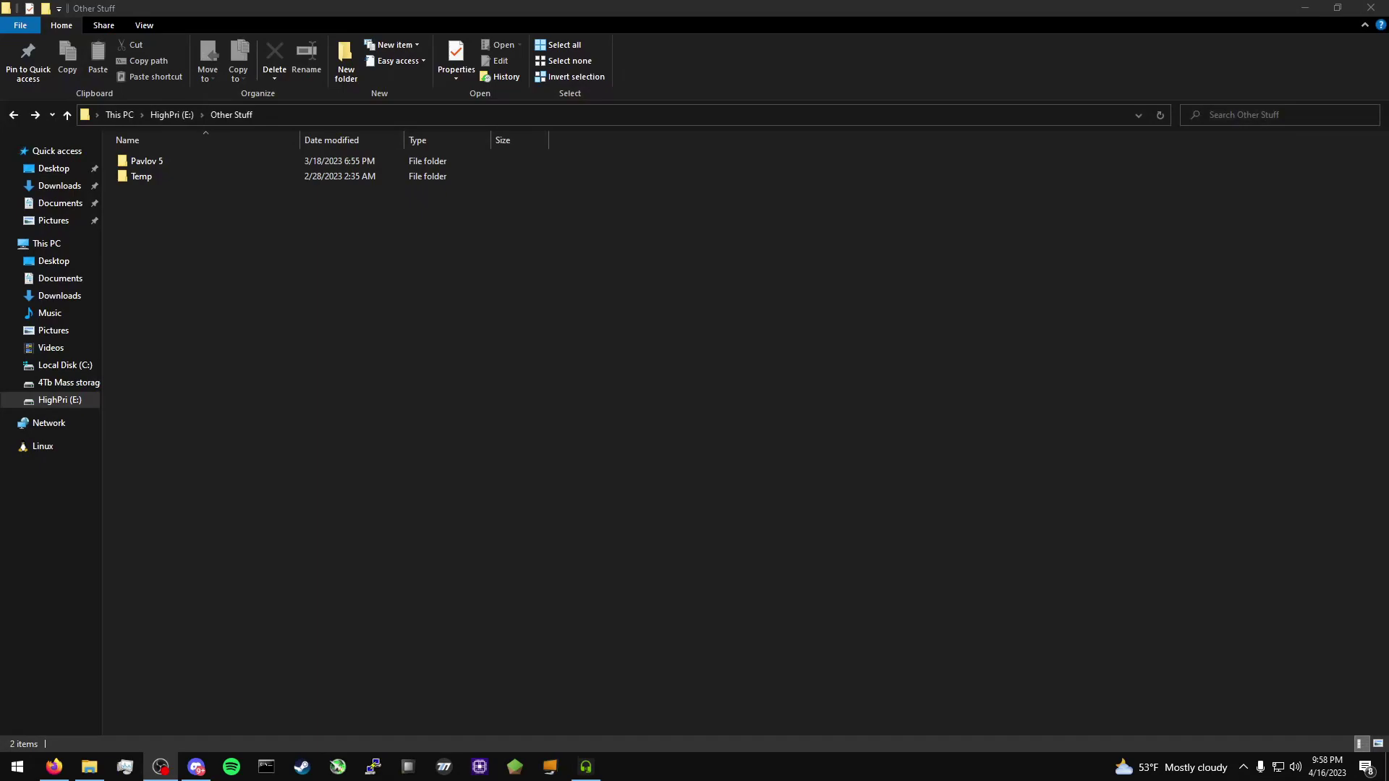
Bring Firefox forward and show the 'Git for windows' search results.
left_click(55, 767)
left_click(143, 36)
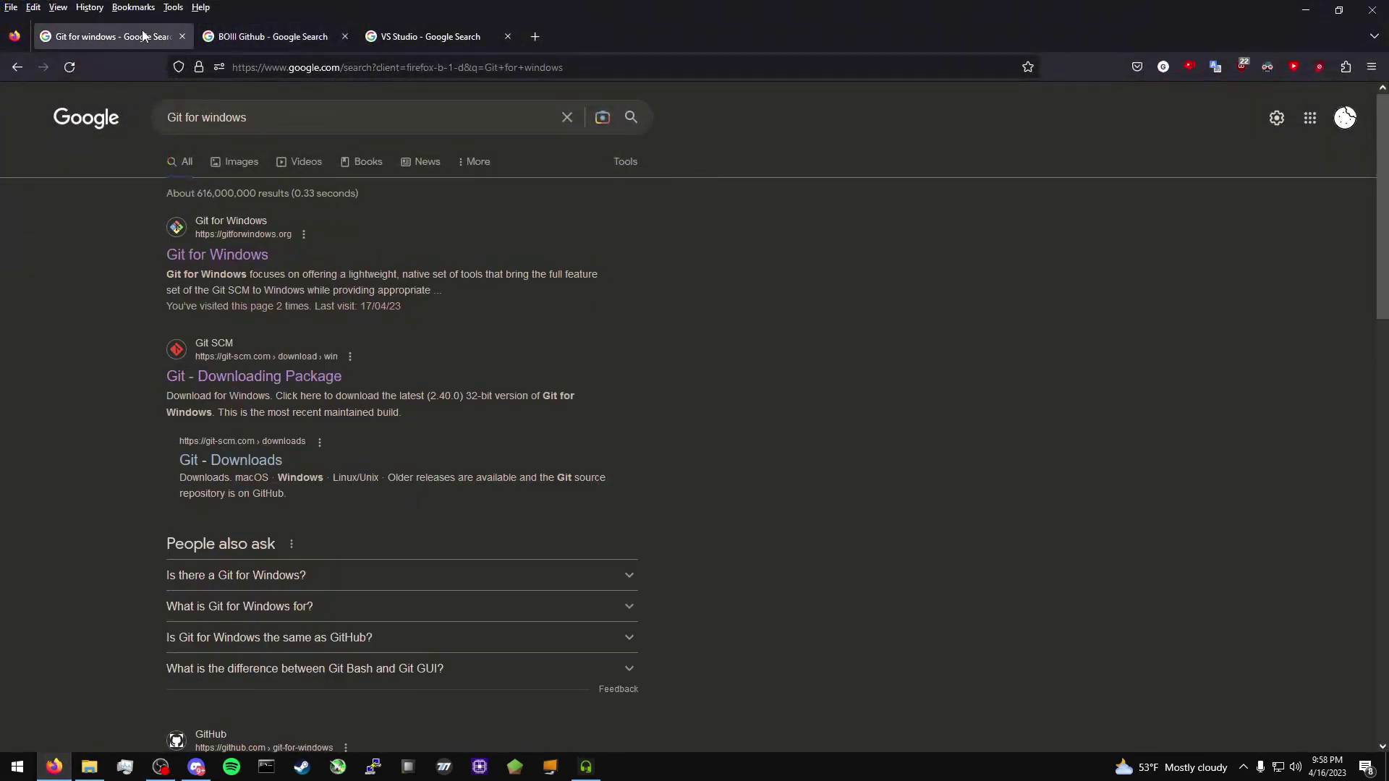
left_click_drag(266, 112, 176, 118)
left_click(270, 114)
left_click_drag(270, 114, 141, 123)
left_click(288, 119)
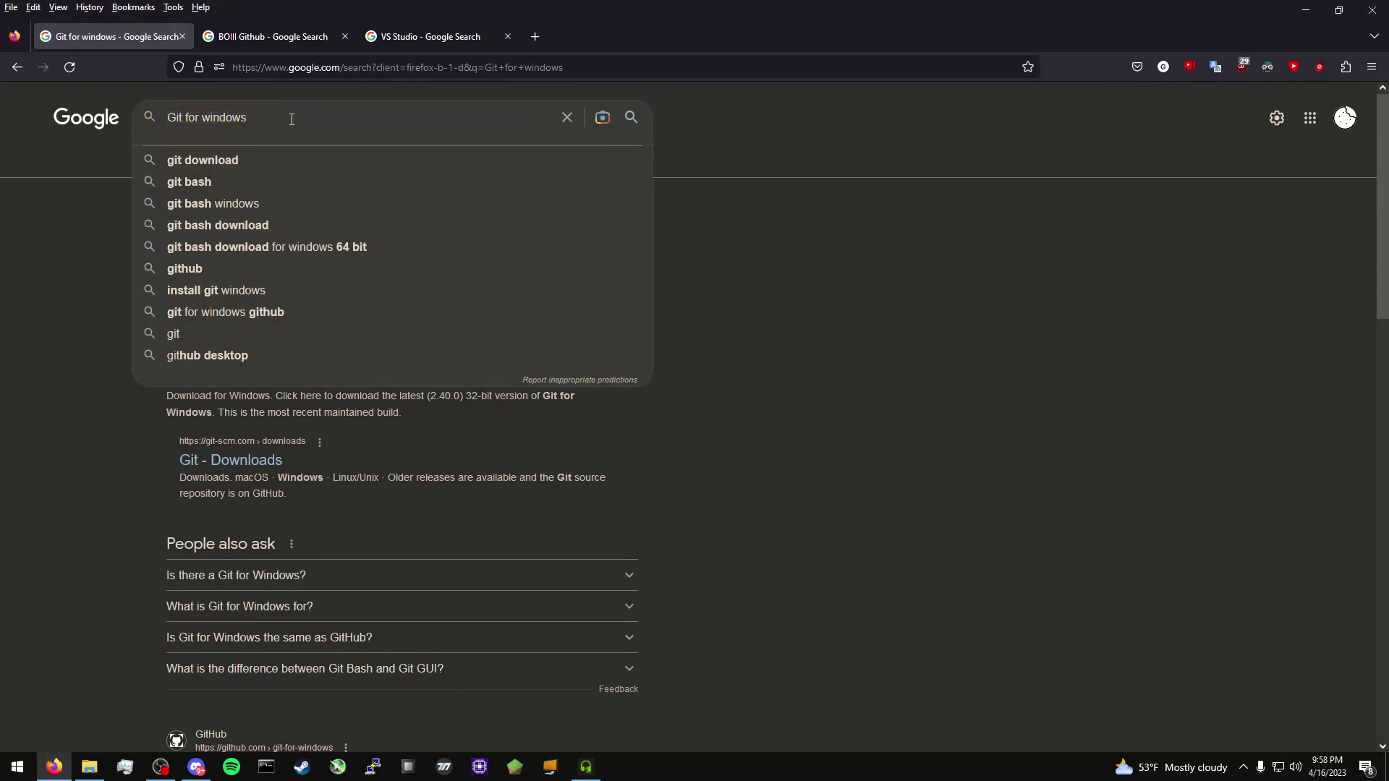
left_click(43, 485)
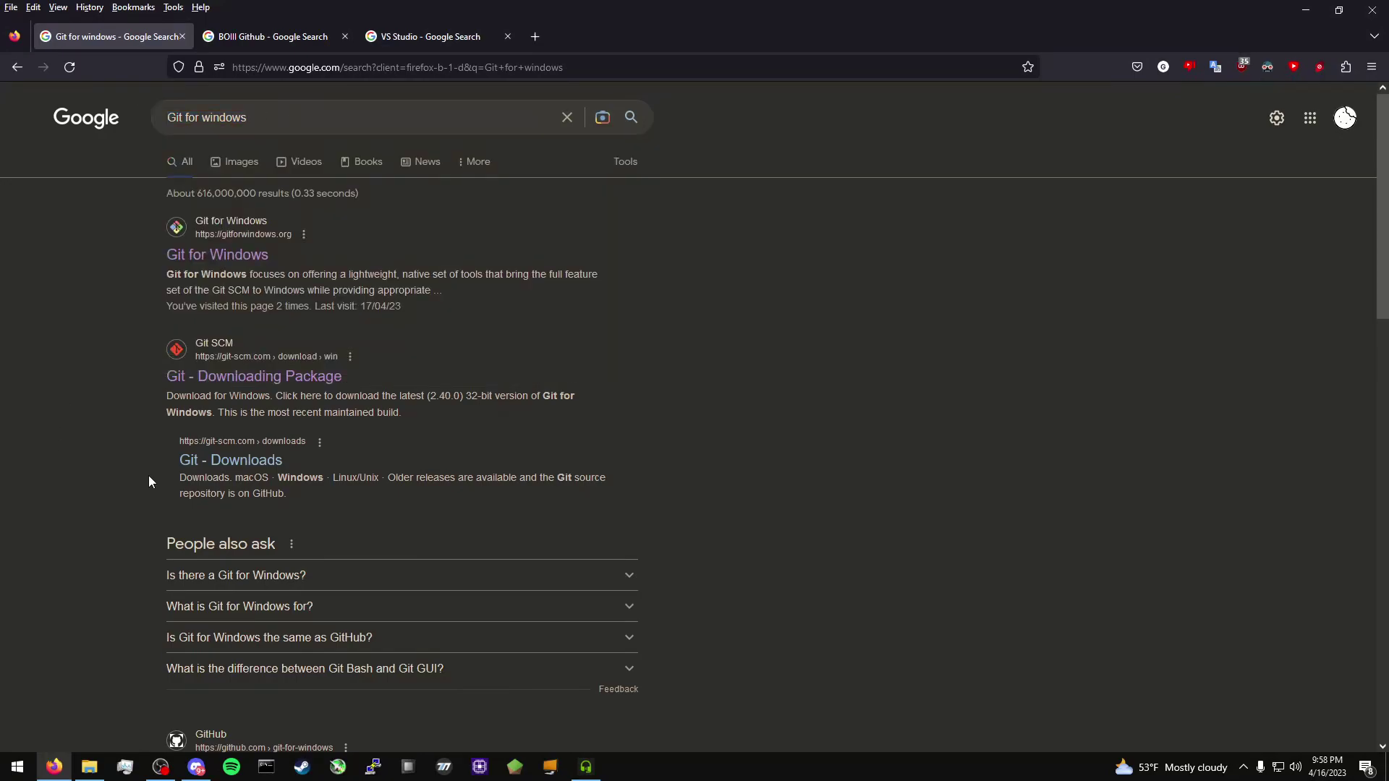
Download Git-2.40.0-64-bit.exe from gitforwindows.org and run the installer.
left_click(217, 255)
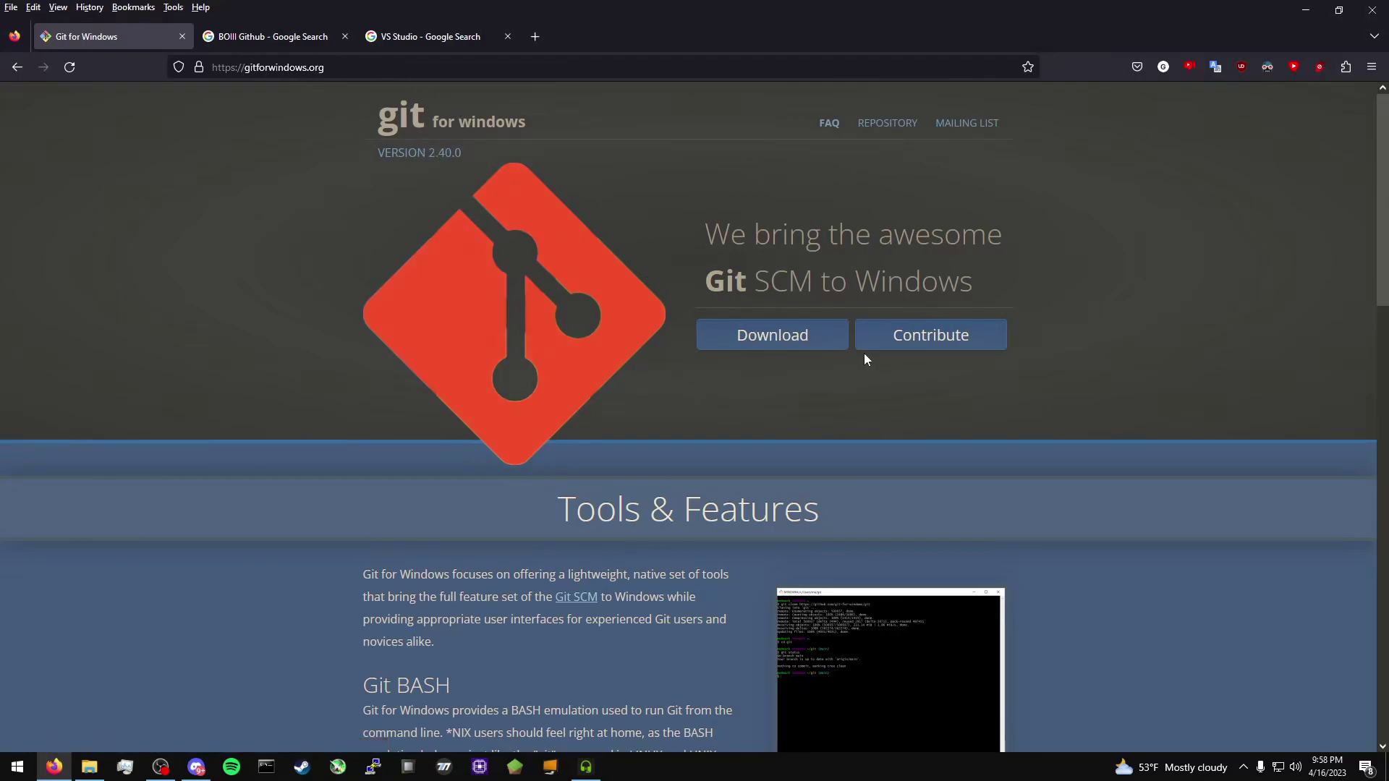
left_click(822, 348)
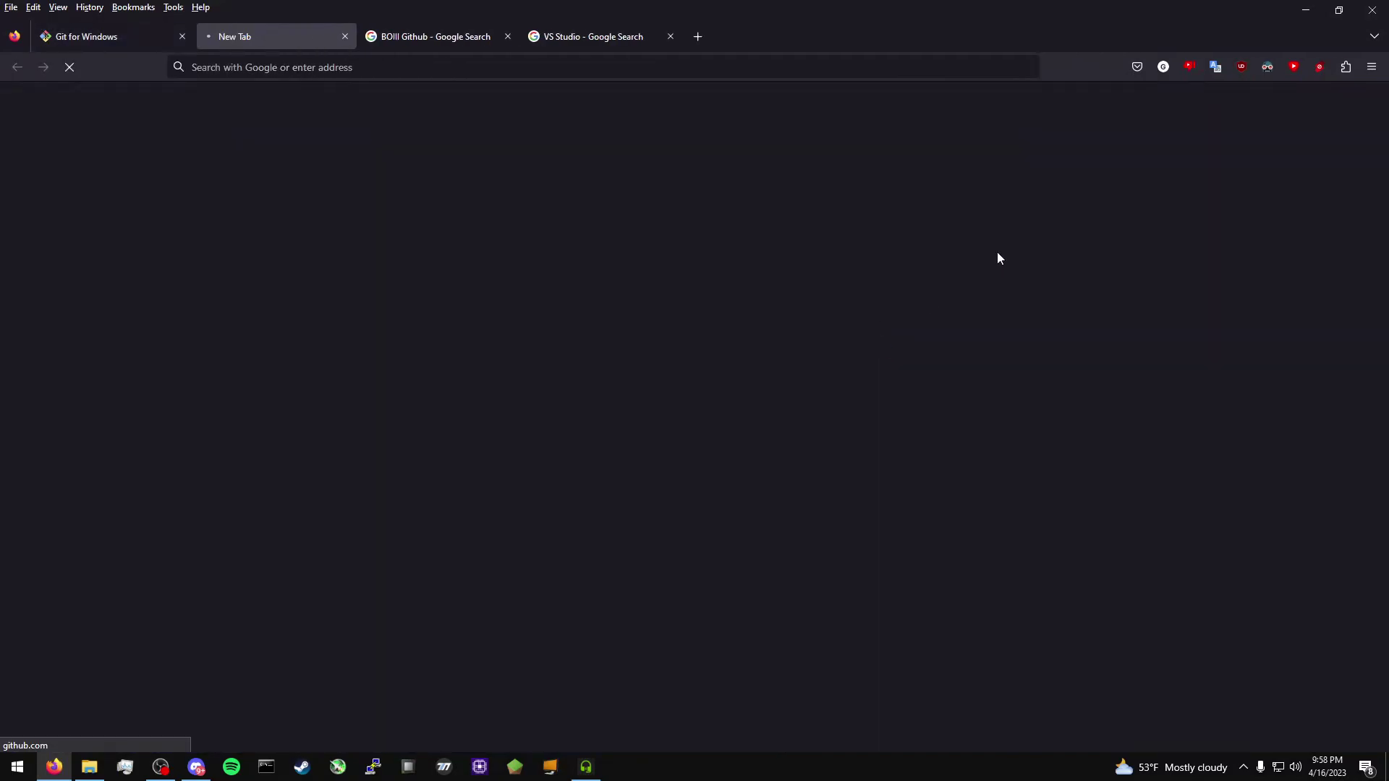
left_click(918, 111)
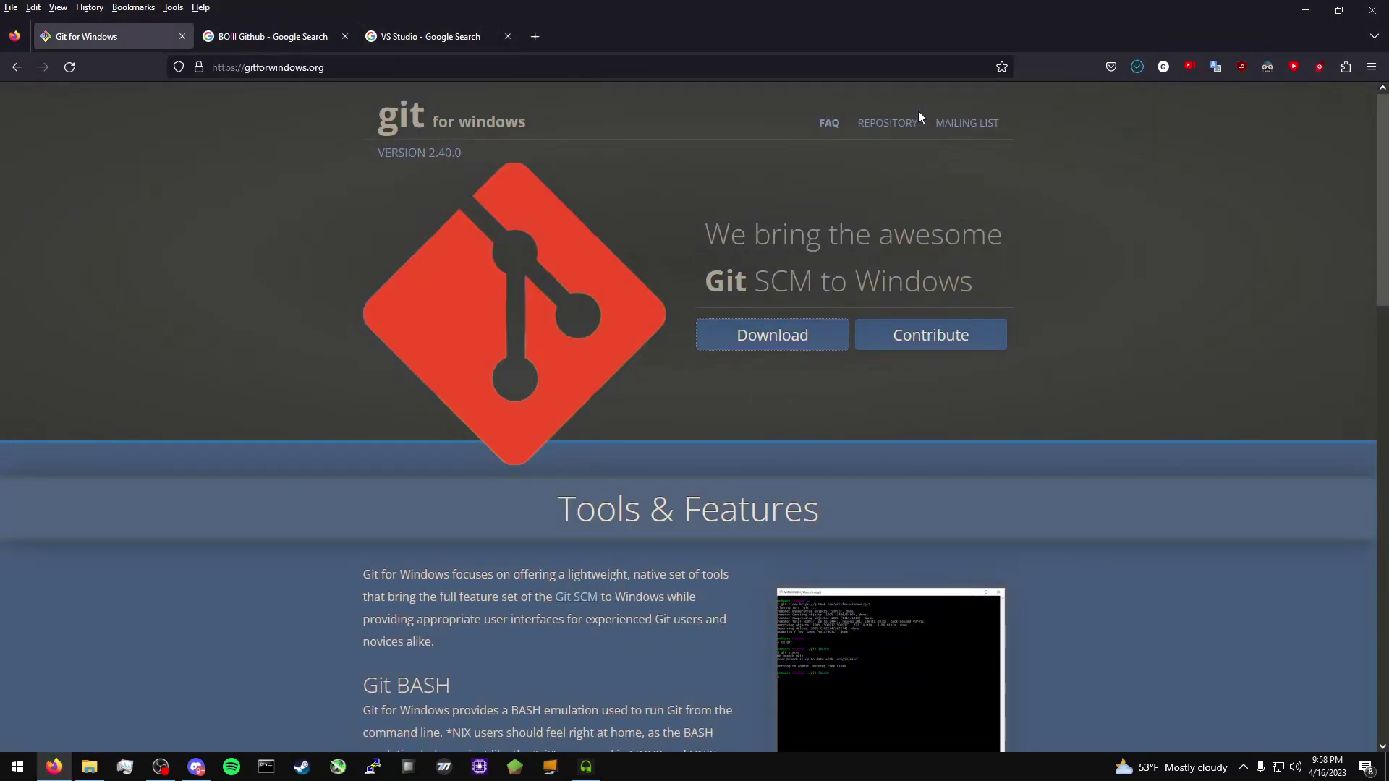
left_click(740, 398)
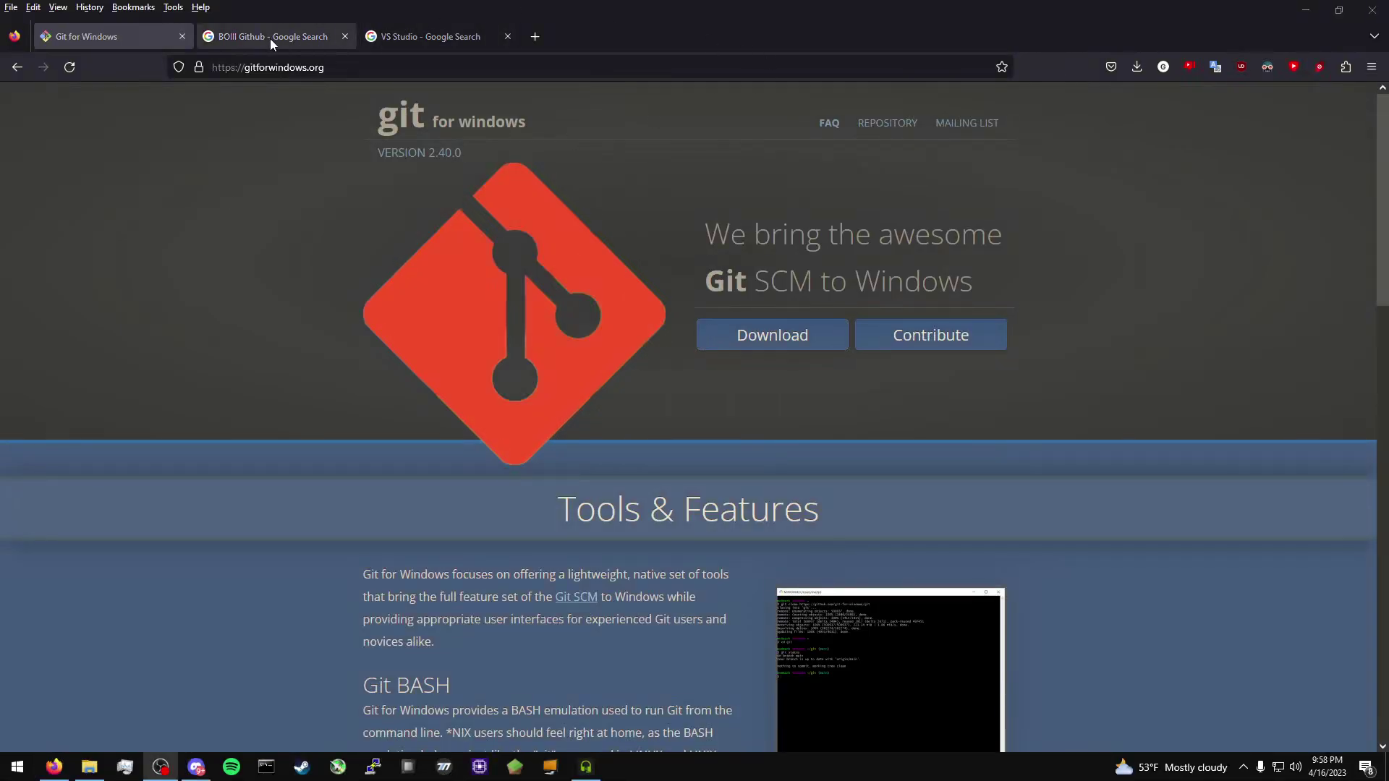
left_click(270, 38)
Open the official Visual Studio website from the 'VS Studio' search results.
left_click(407, 40)
left_click_drag(219, 117, 166, 118)
left_click(42, 341)
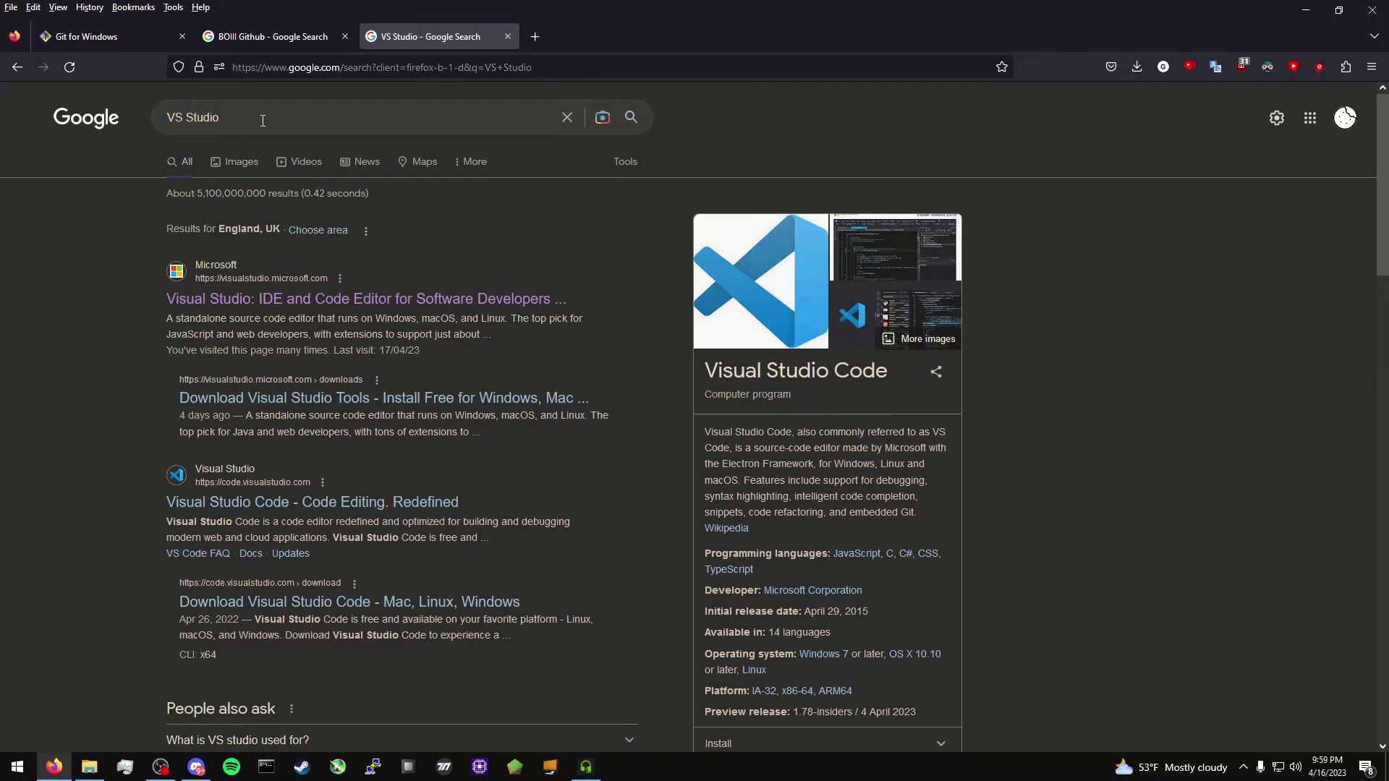
left_click(282, 300)
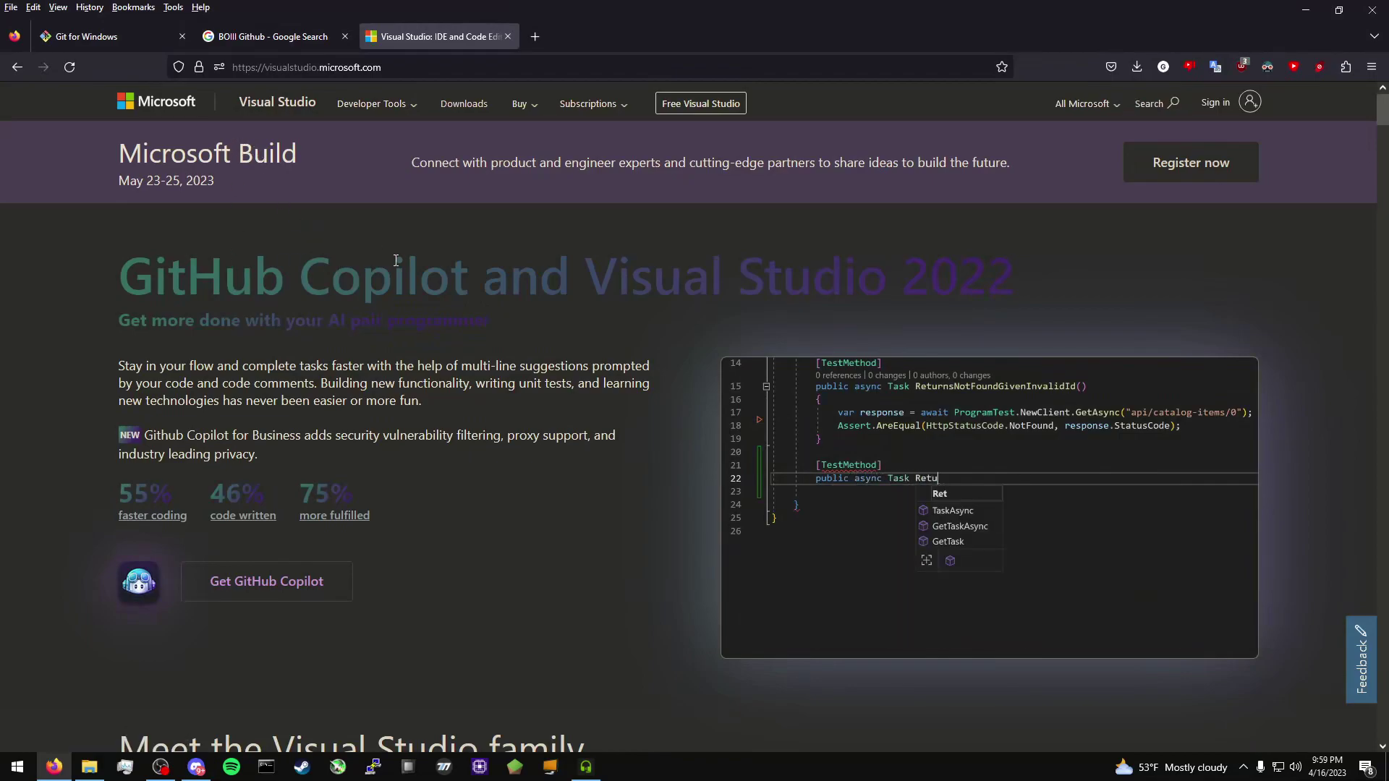
left_click_drag(585, 282, 732, 281)
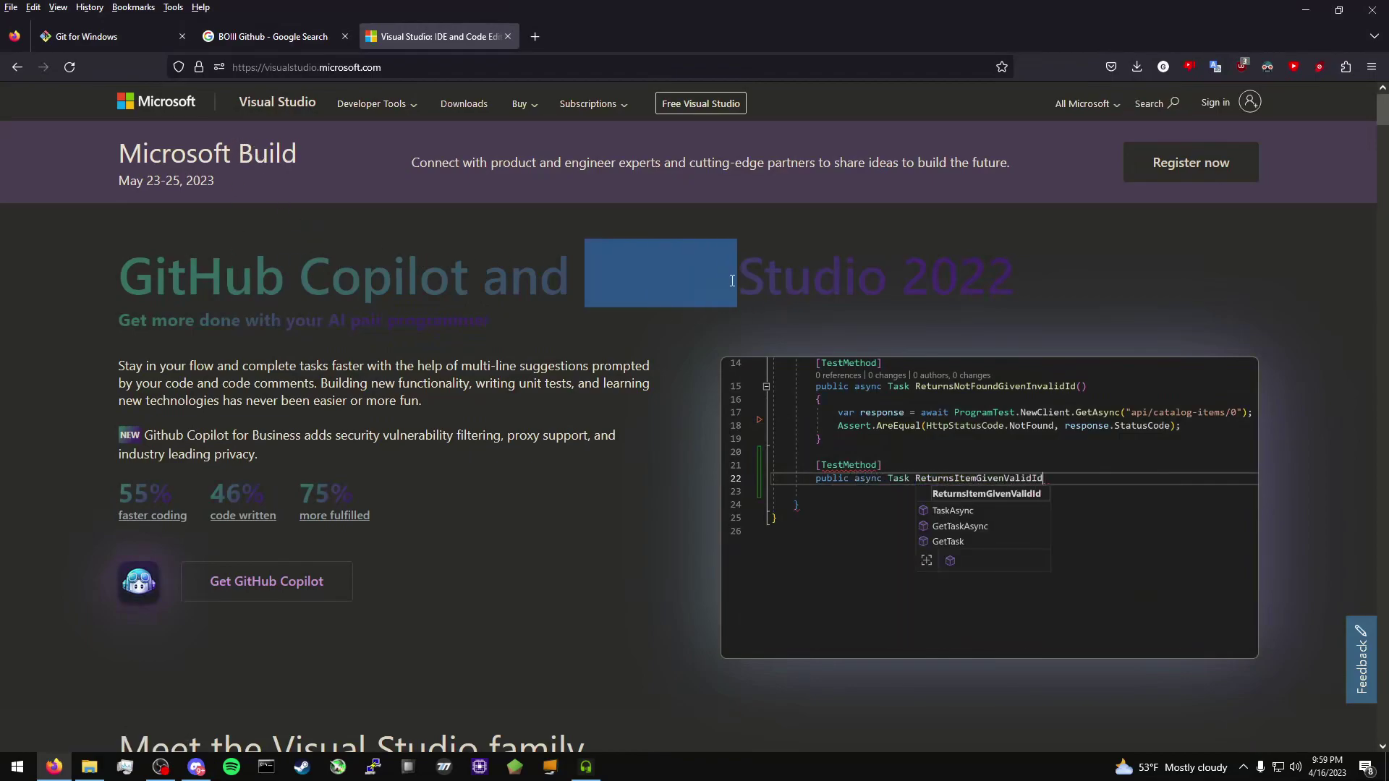
left_click(732, 281)
scroll(678, 353, "down", 7)
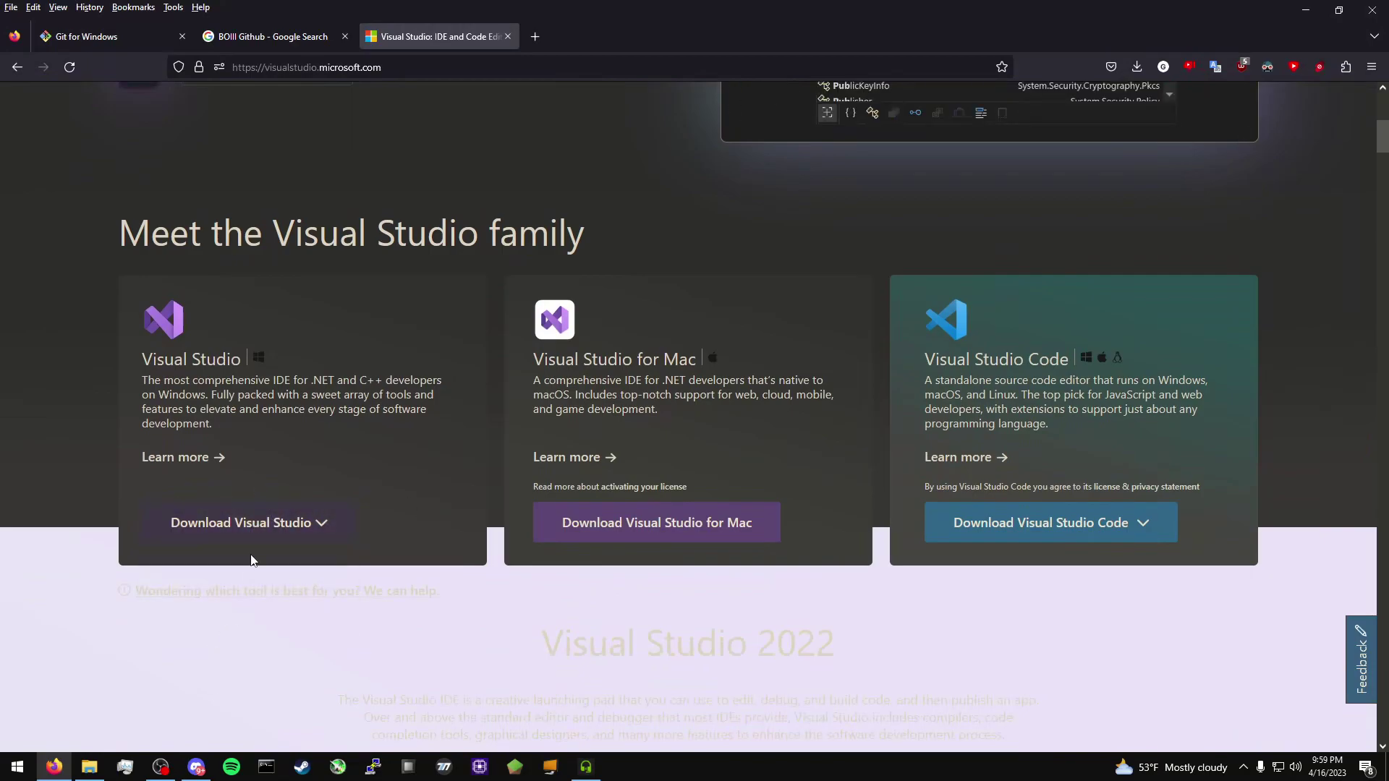
Close the YouTube tab and search Google for 'VS studio' in a new tab.
left_click(400, 67)
left_click(502, 99)
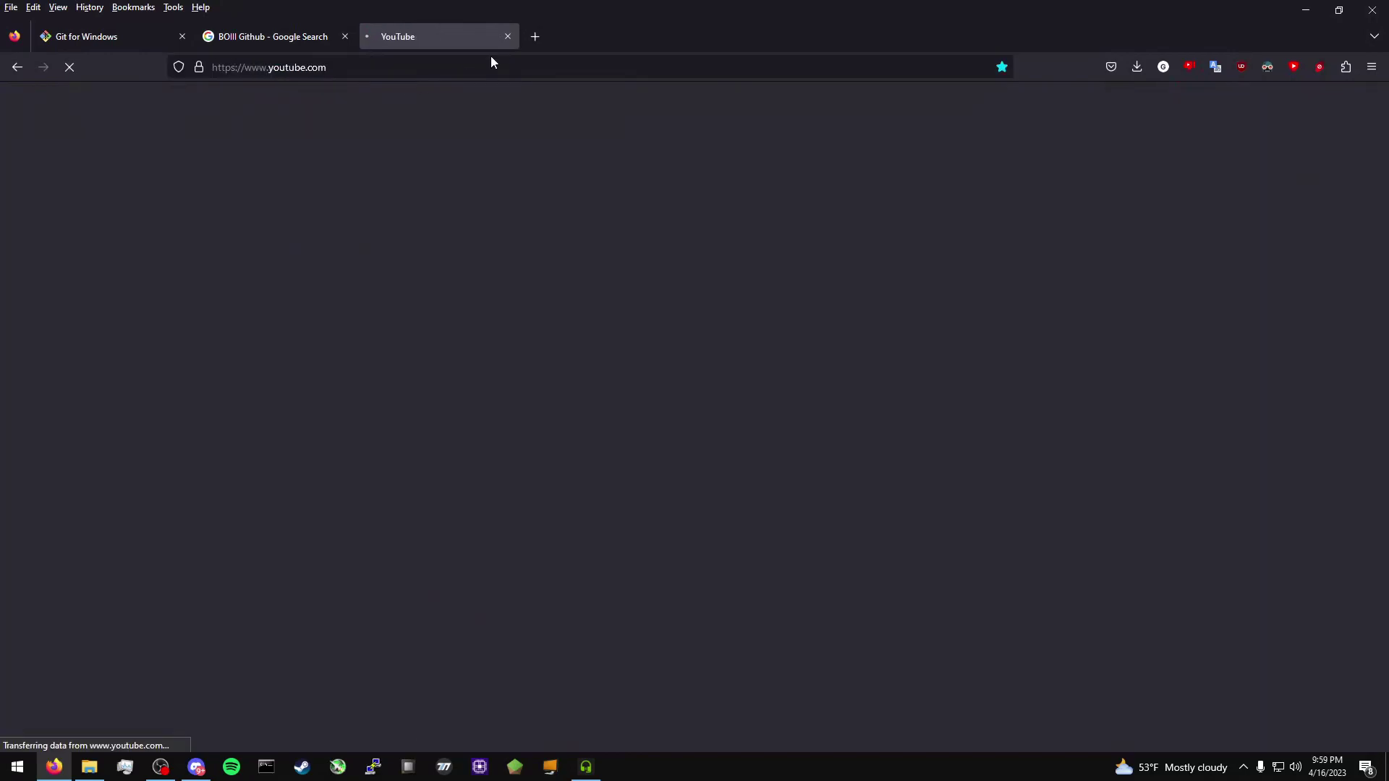
left_click(535, 36)
left_click(508, 36)
type("VS studio")
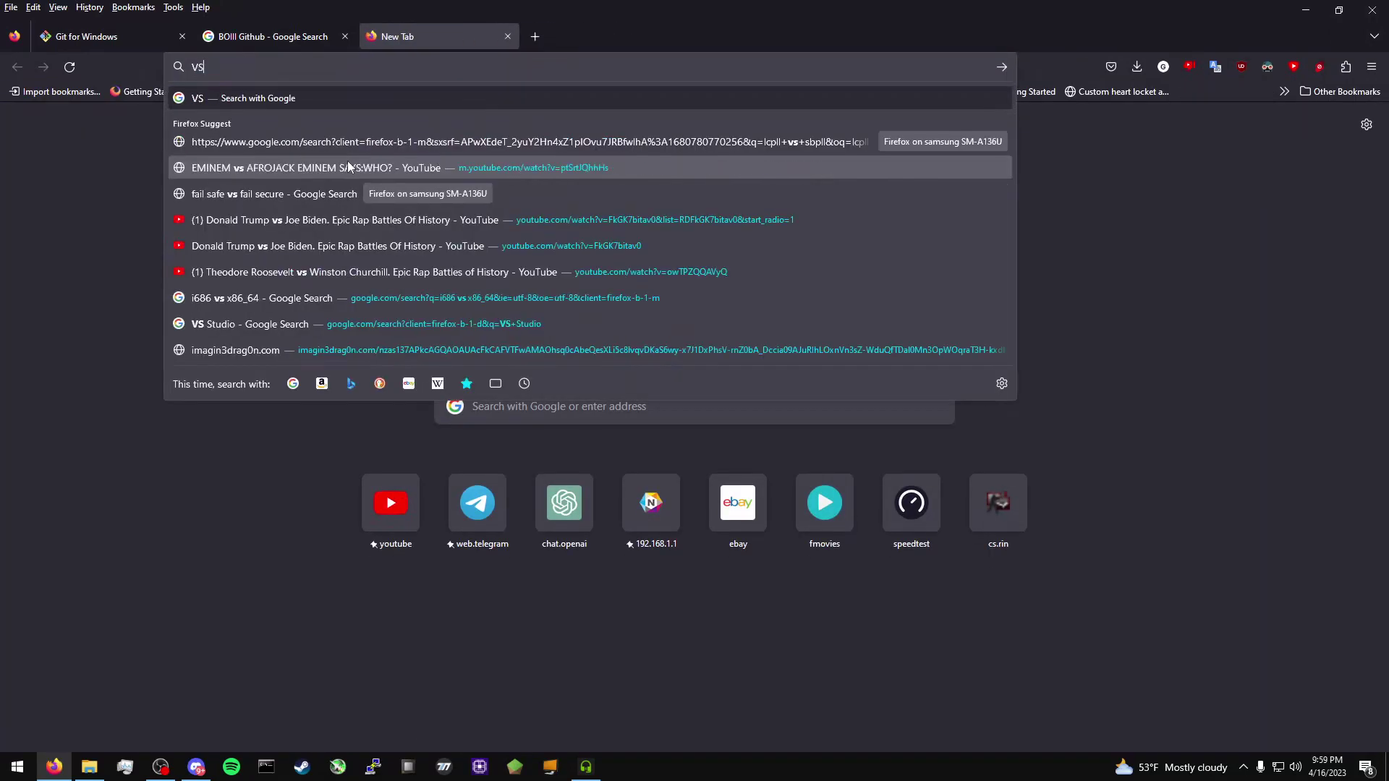
key("Return")
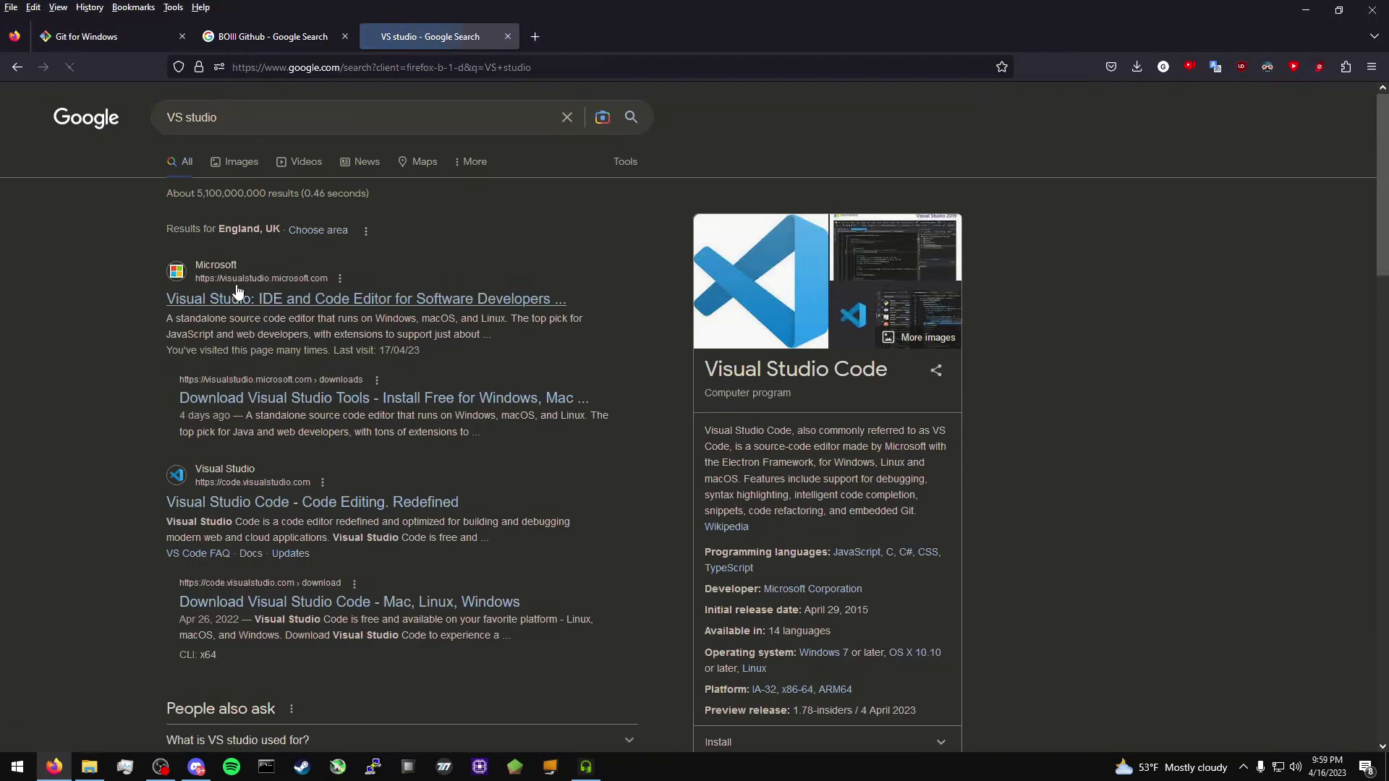
Open the 'Visual Studio: IDE and Code Editor' result and show the Visual Studio 2022 edition choices.
left_click(248, 299)
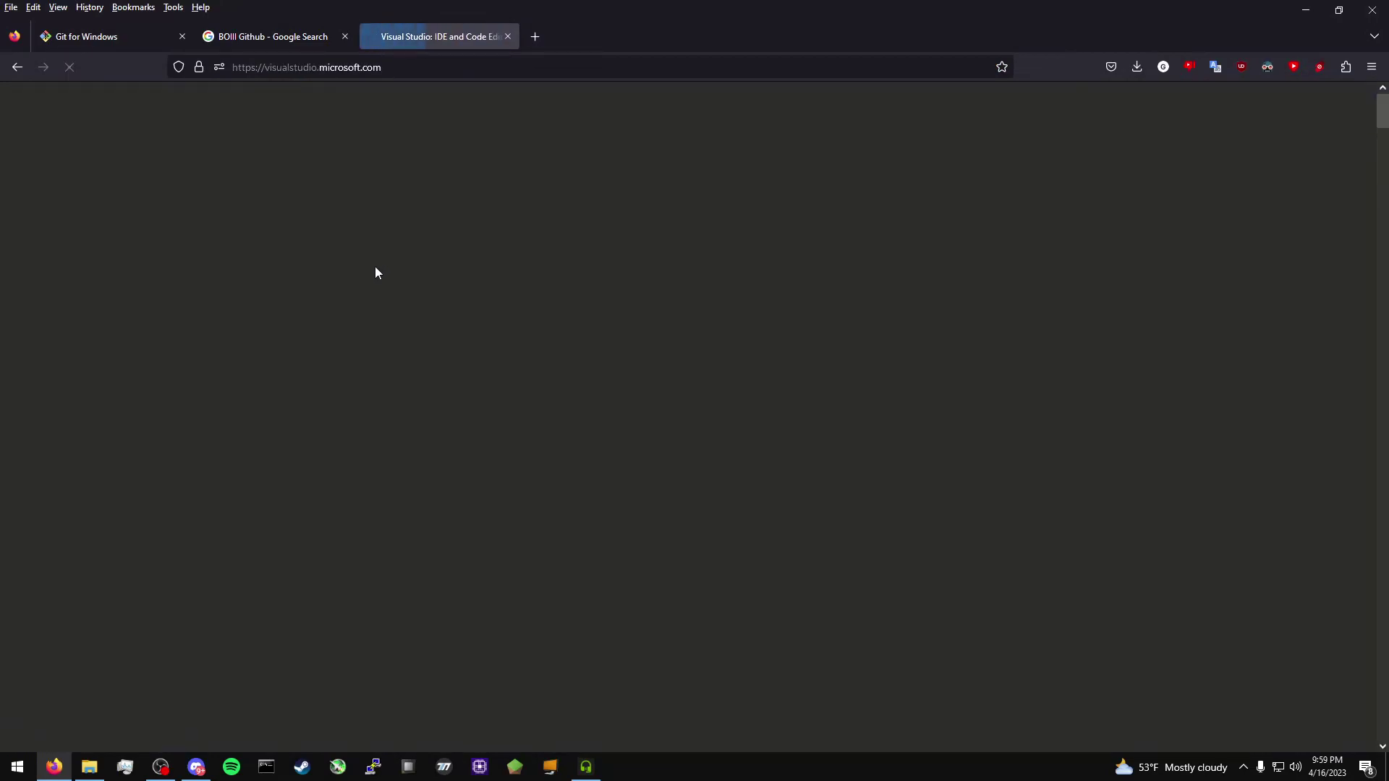
scroll(257, 466, "down", 7)
left_click_drag(153, 360, 244, 358)
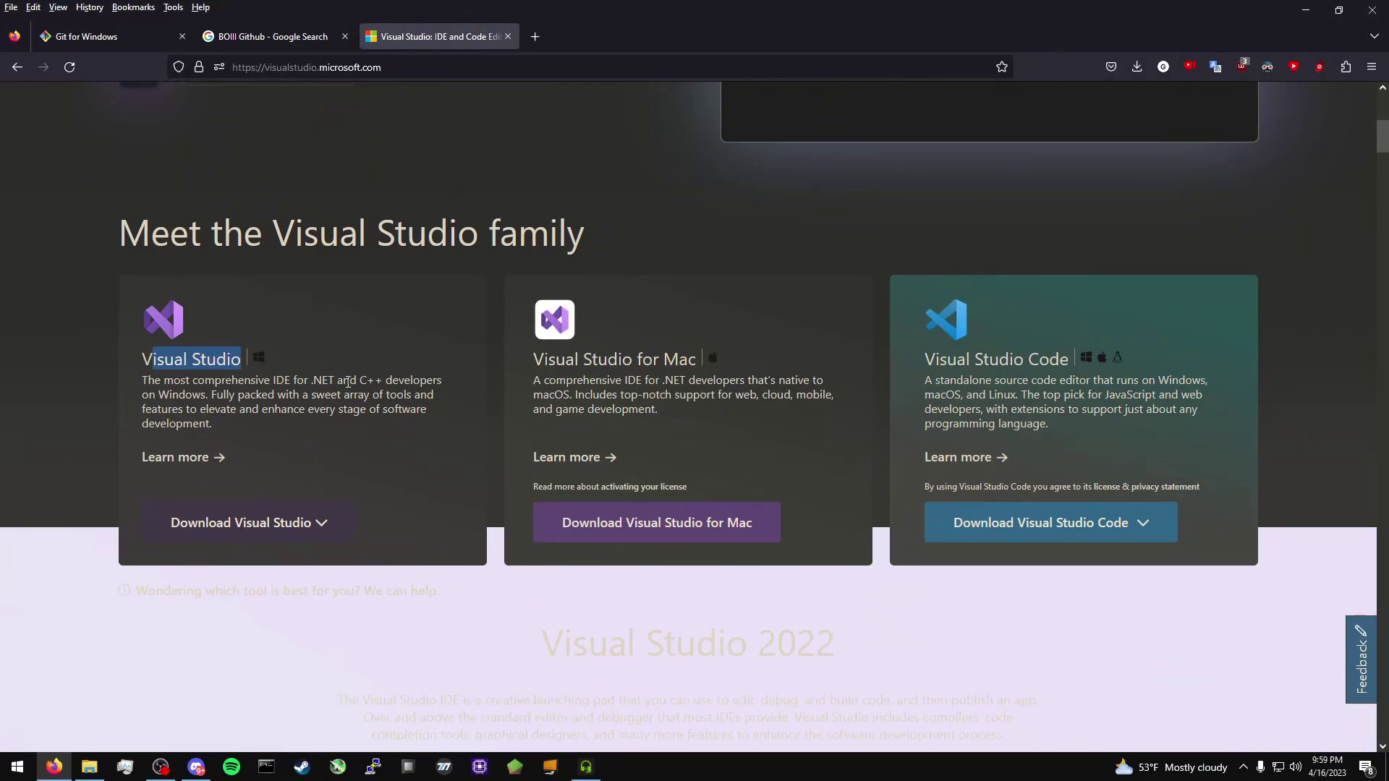
left_click(212, 378)
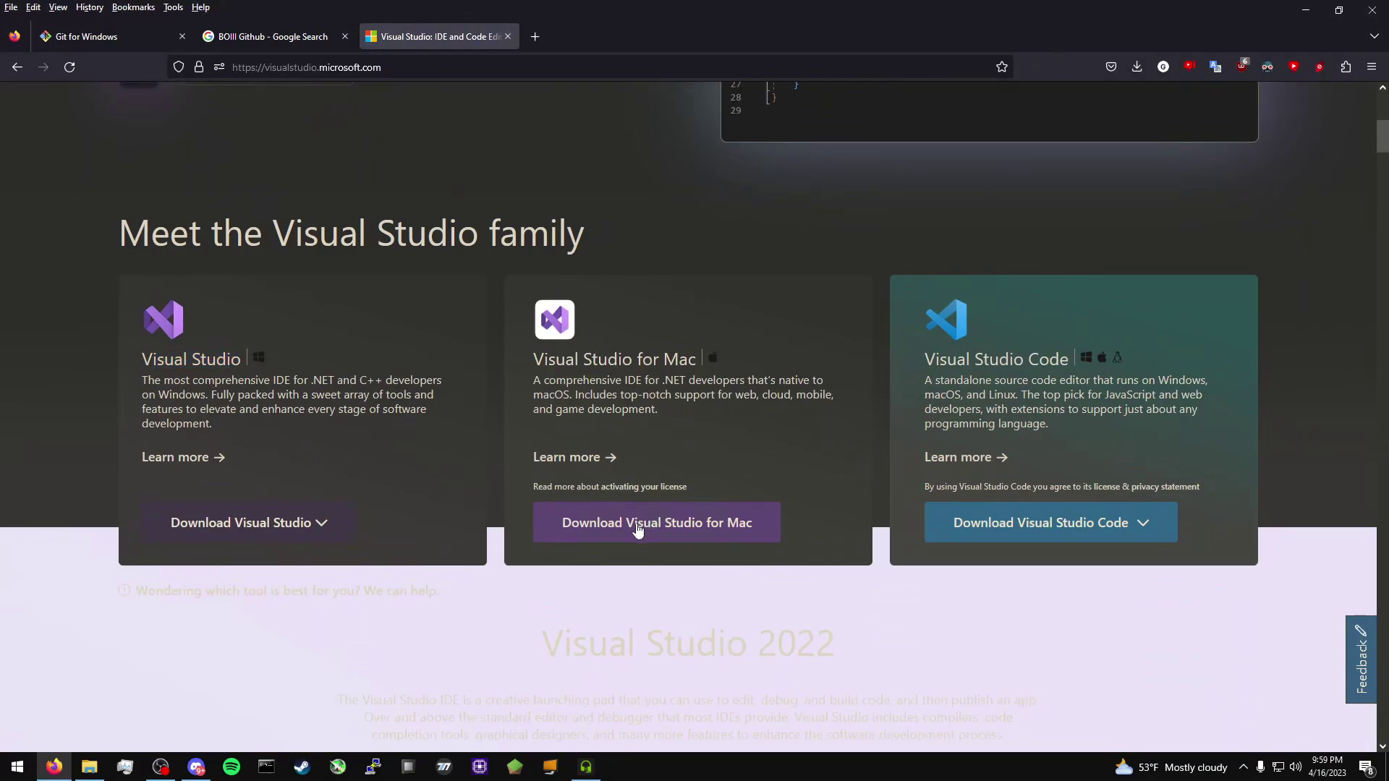
left_click(262, 532)
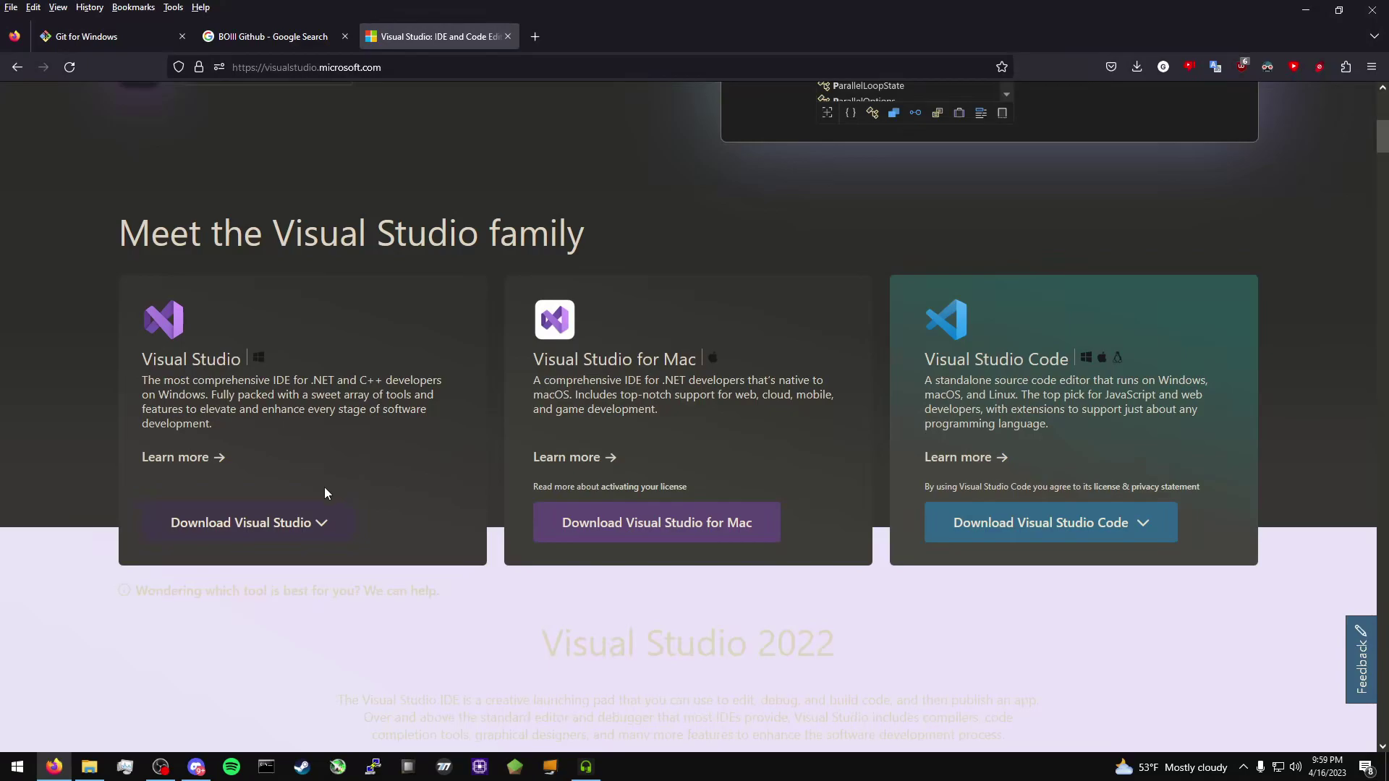
mouse_move(280, 539)
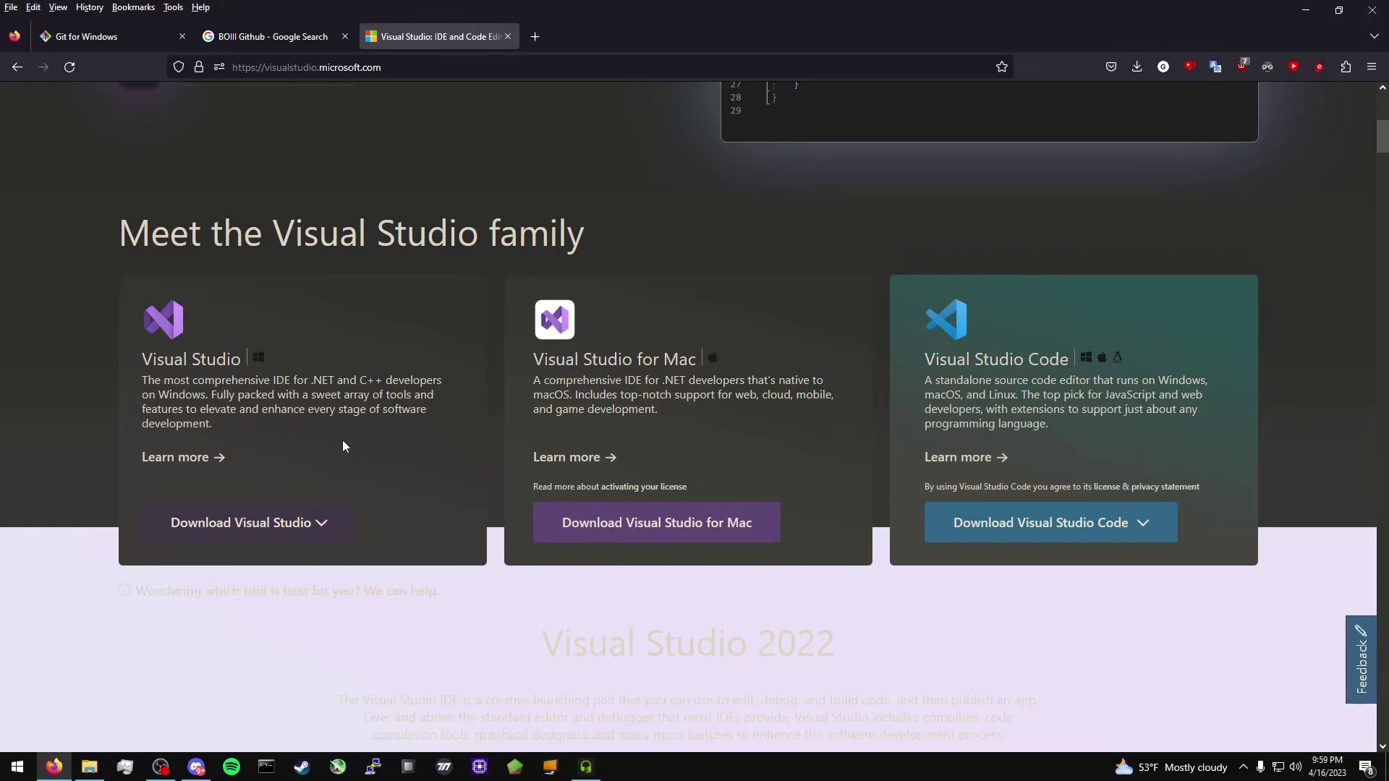
Open the boiii Black Ops 3 repository page from the 'BOIII Github' search results.
left_click(271, 36)
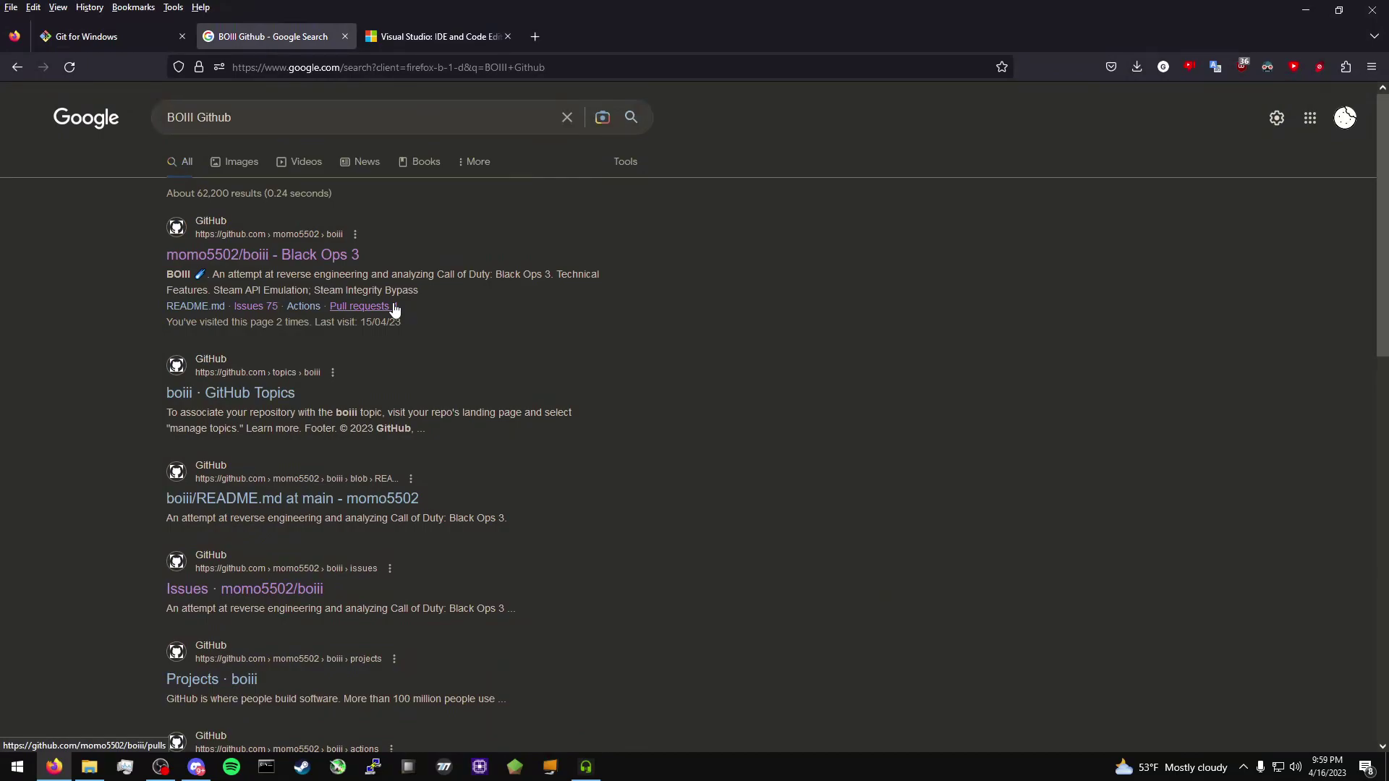
left_click(275, 128)
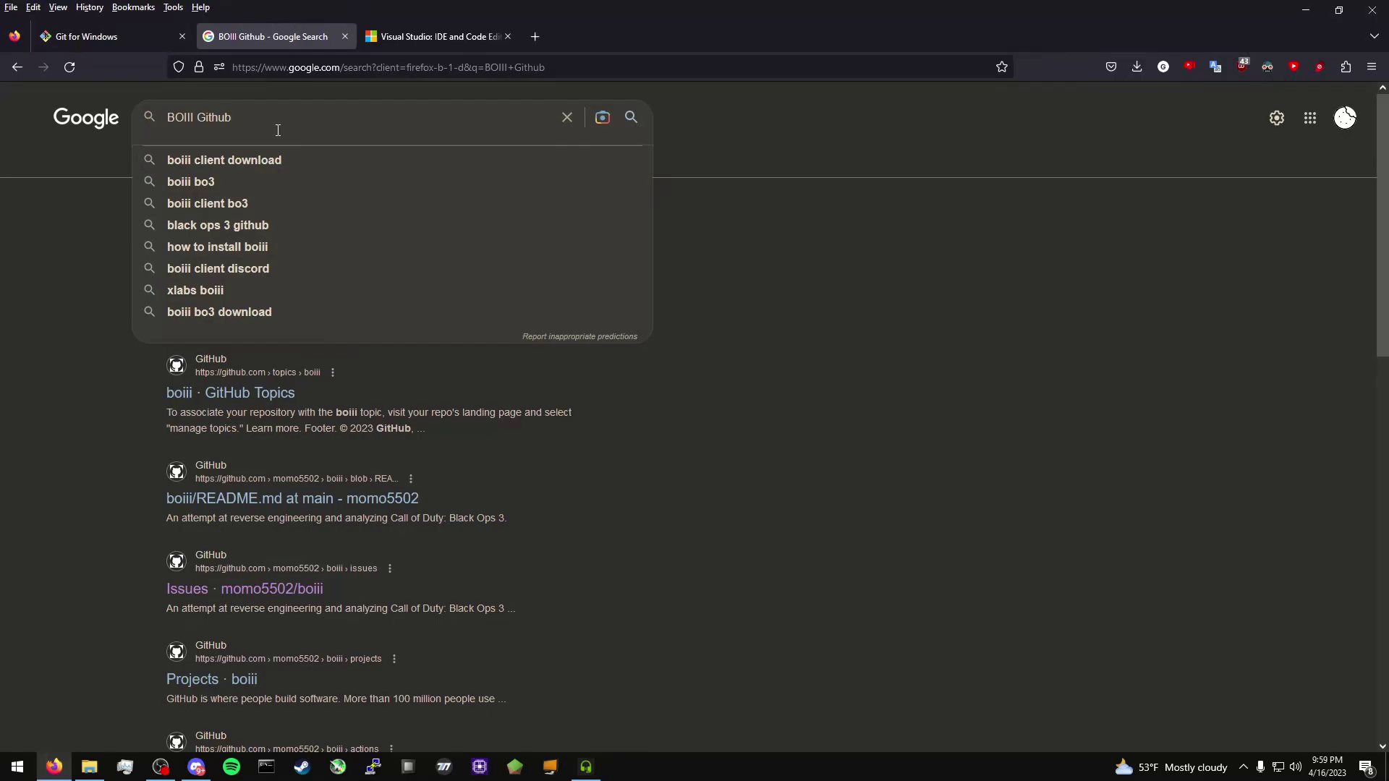
left_click(740, 376)
left_click_drag(260, 118, 170, 118)
left_click(272, 114)
left_click(894, 455)
left_click(272, 254)
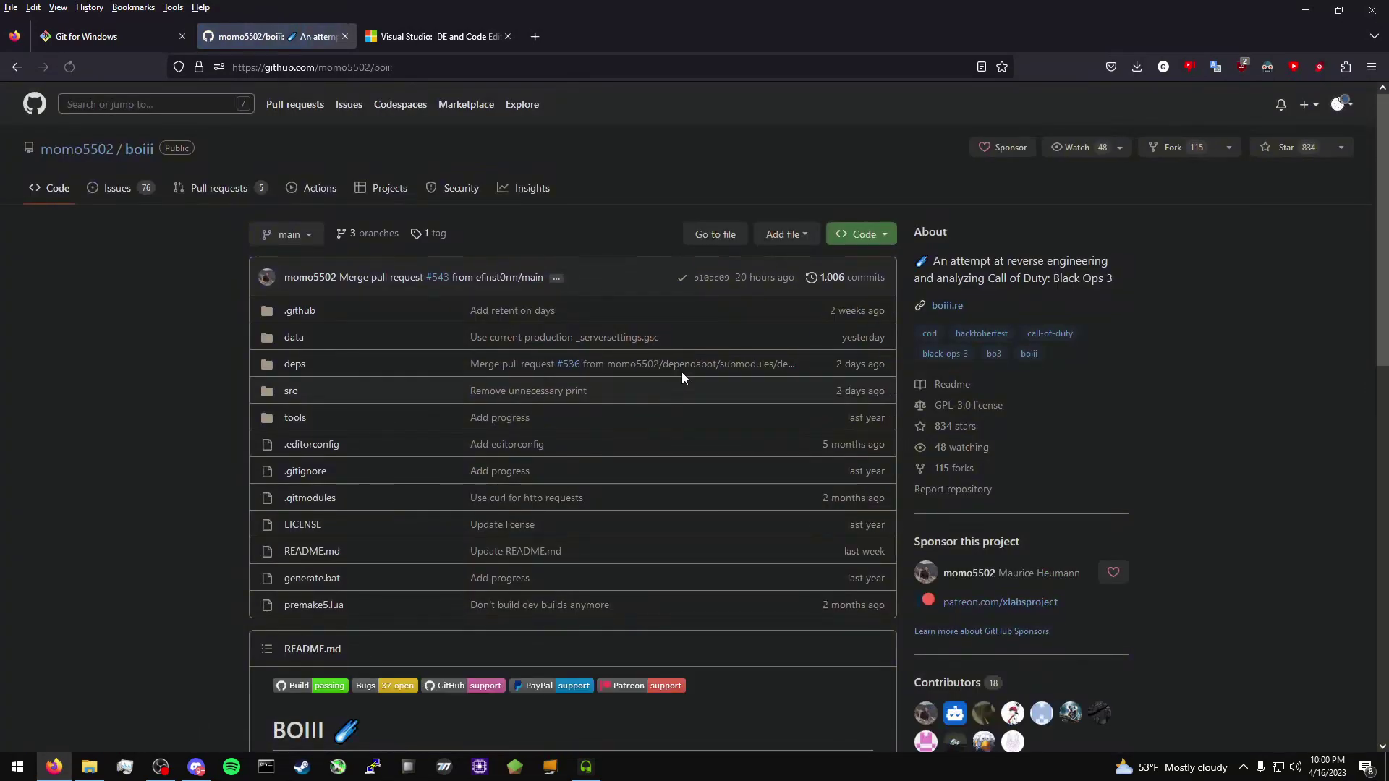
Copy the repository's HTTPS clone URL and return to the Other Stuff folder.
left_click(883, 232)
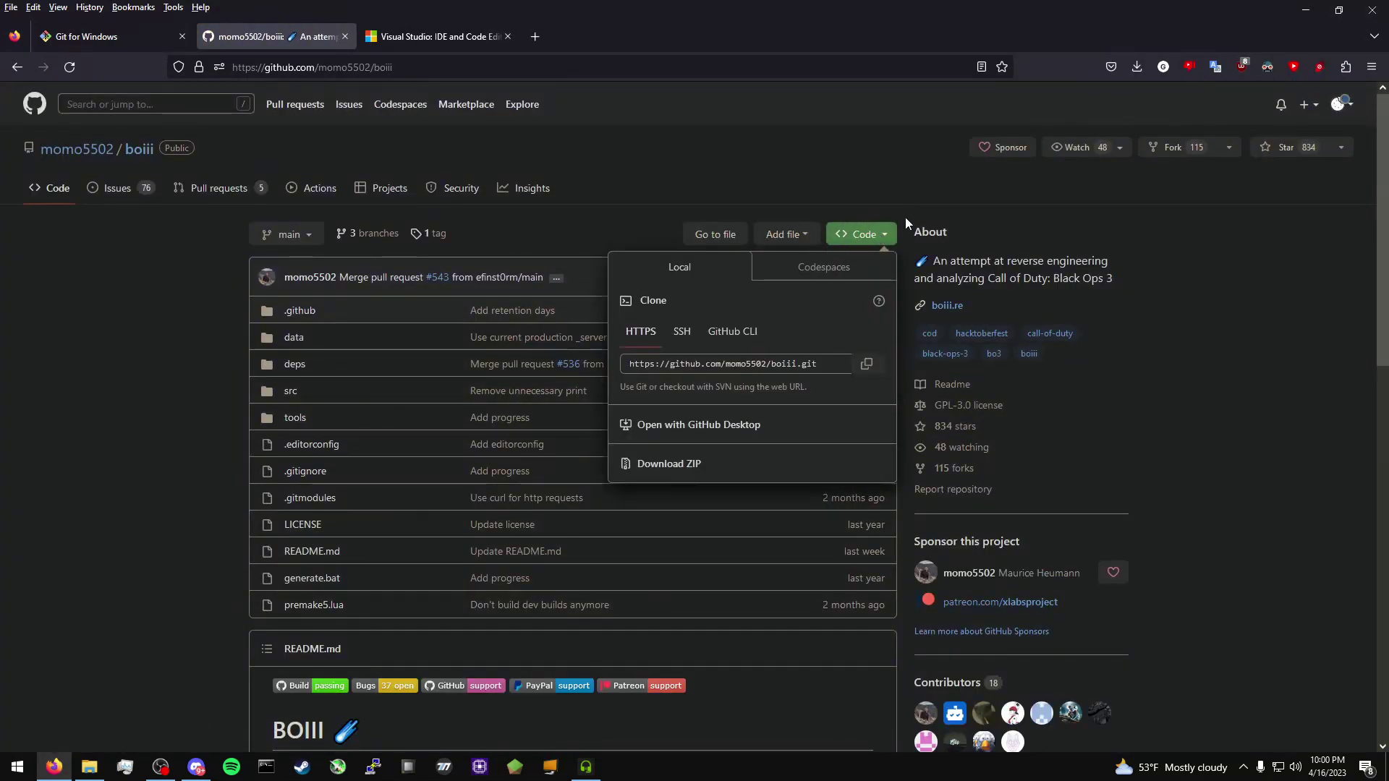
left_click(737, 364)
left_click(865, 366)
left_click(835, 156)
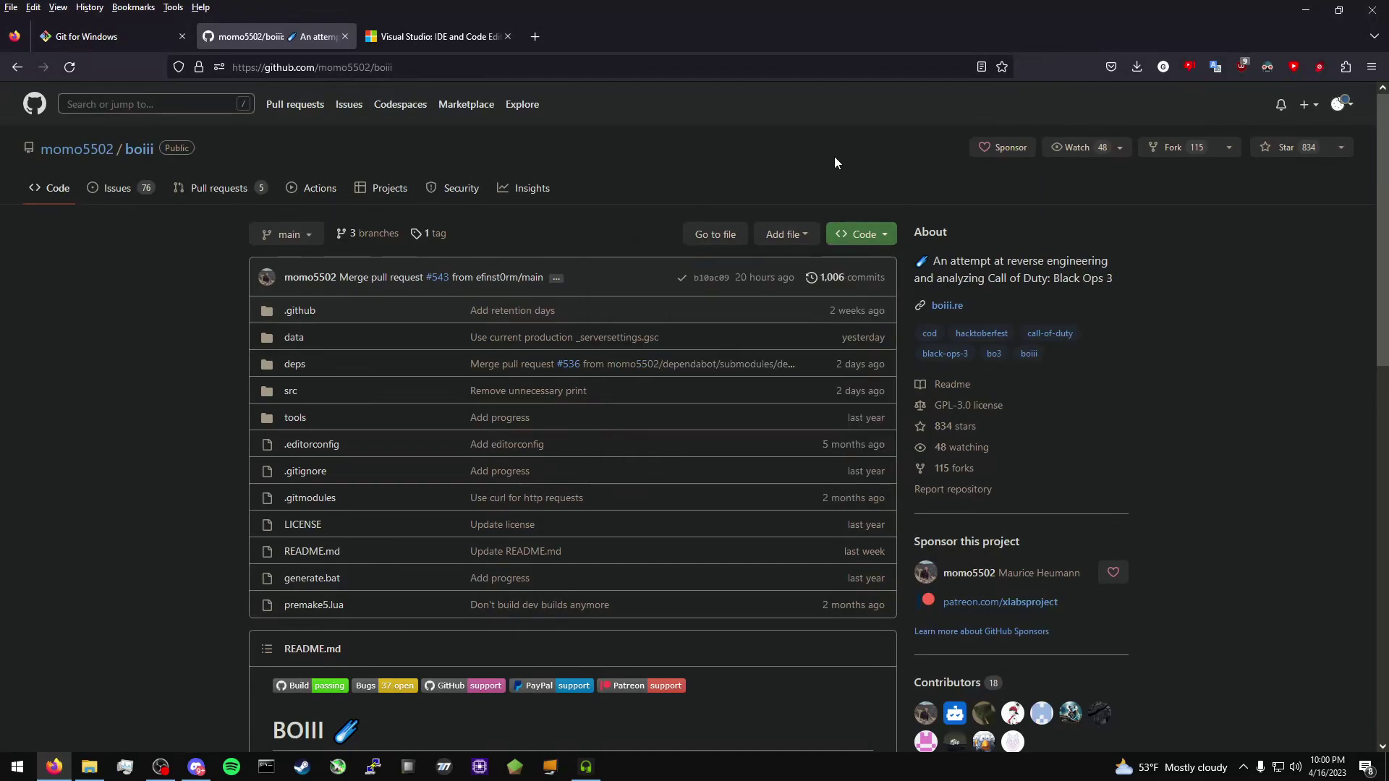
left_click(89, 766)
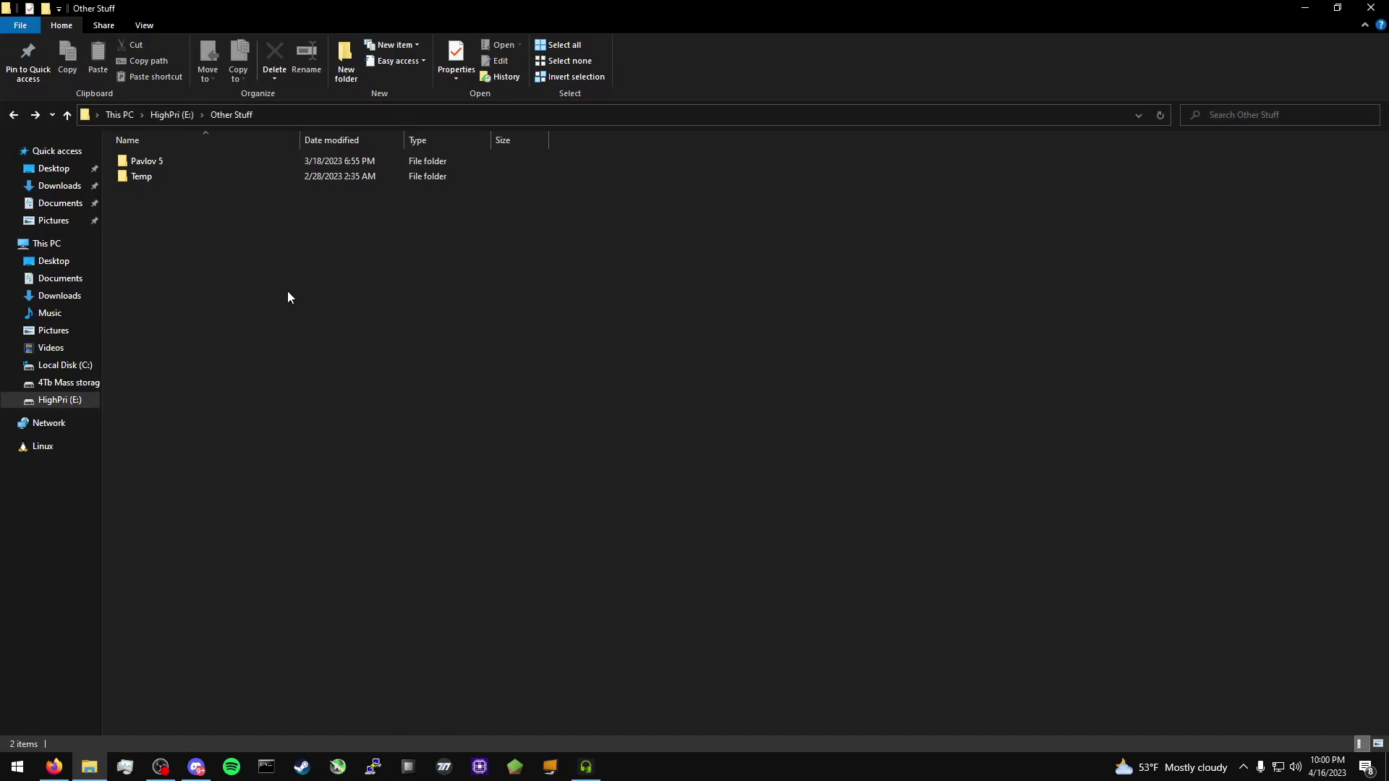
Bring up the folder options on empty space in the Other Stuff folder.
right_click(291, 297)
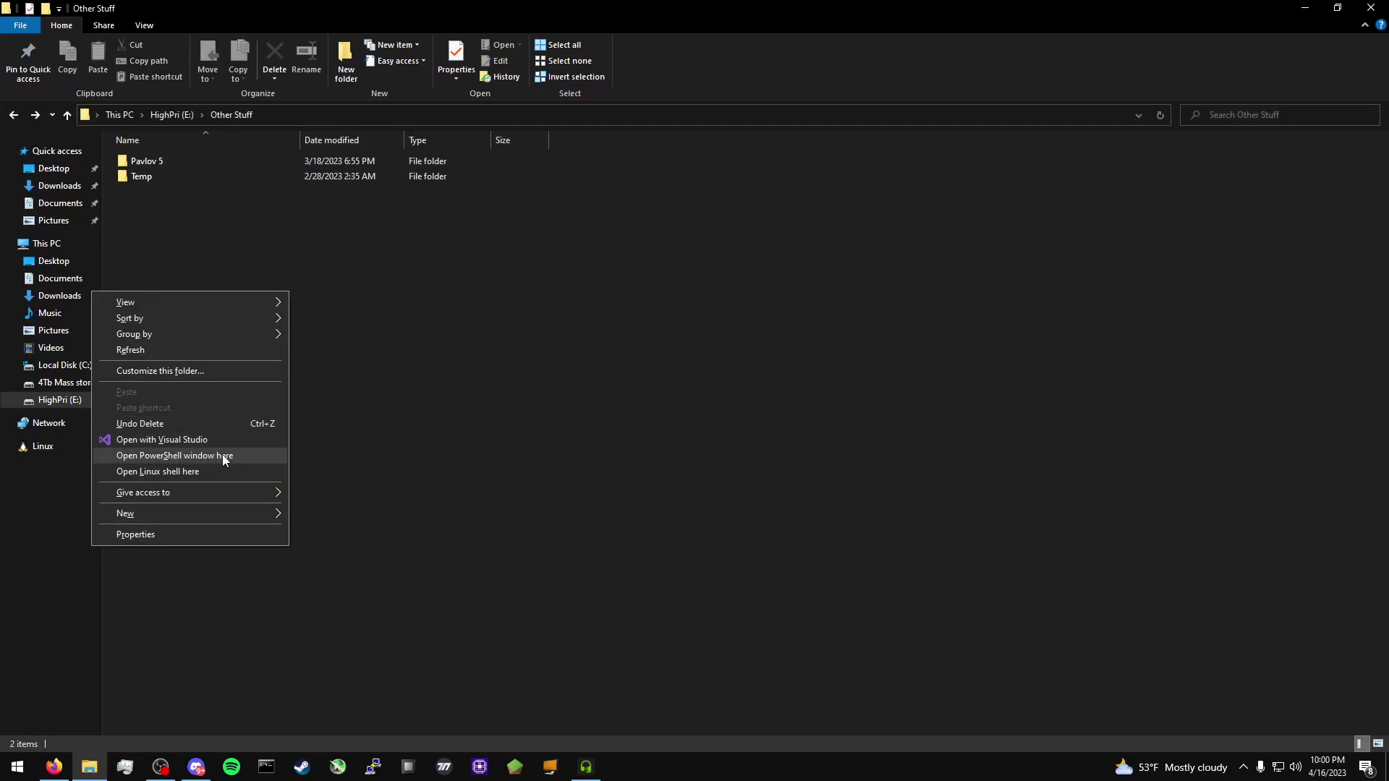
Open a PowerShell window in Other Stuff and place it beside the file list.
left_click(144, 456)
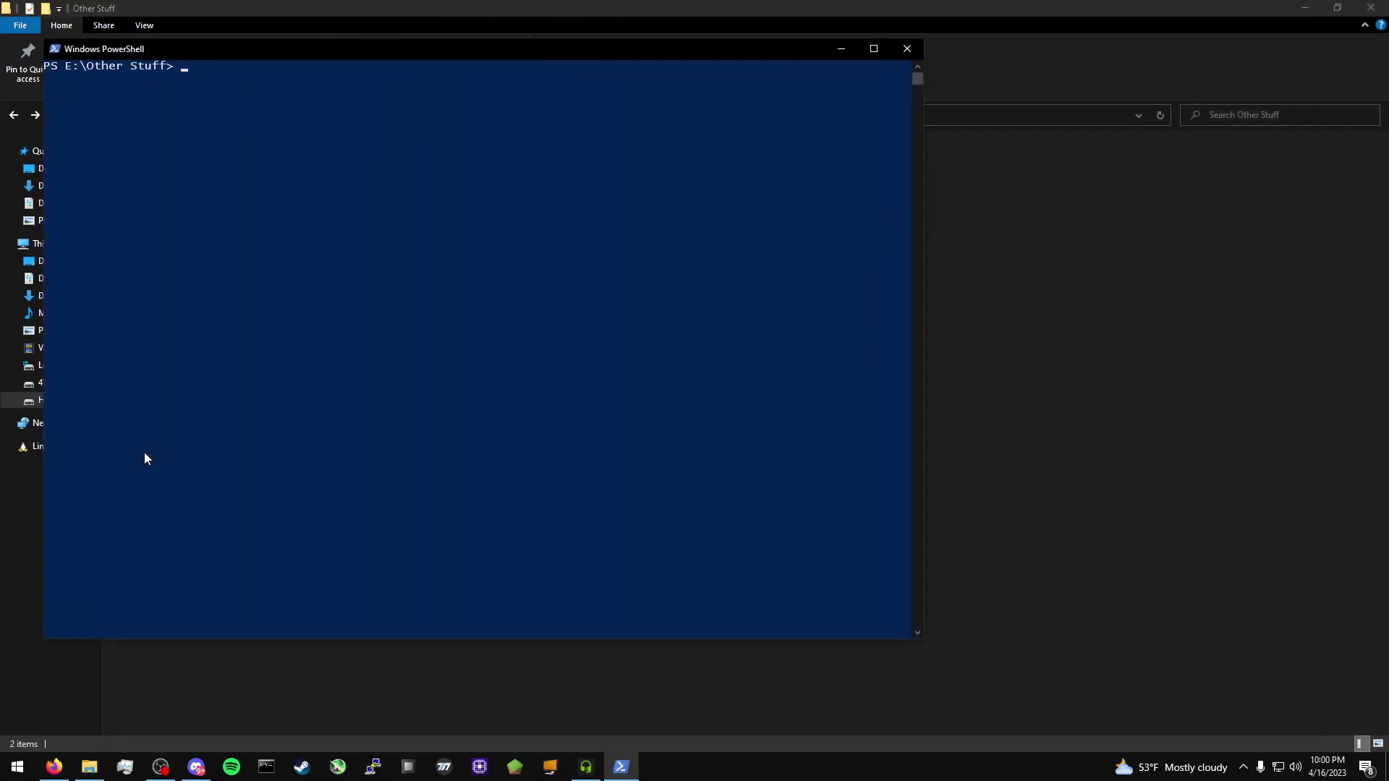
left_click_drag(263, 55, 631, 115)
left_click_drag(413, 138, 475, 139)
left_click(437, 131)
left_click(432, 131)
left_click(538, 140)
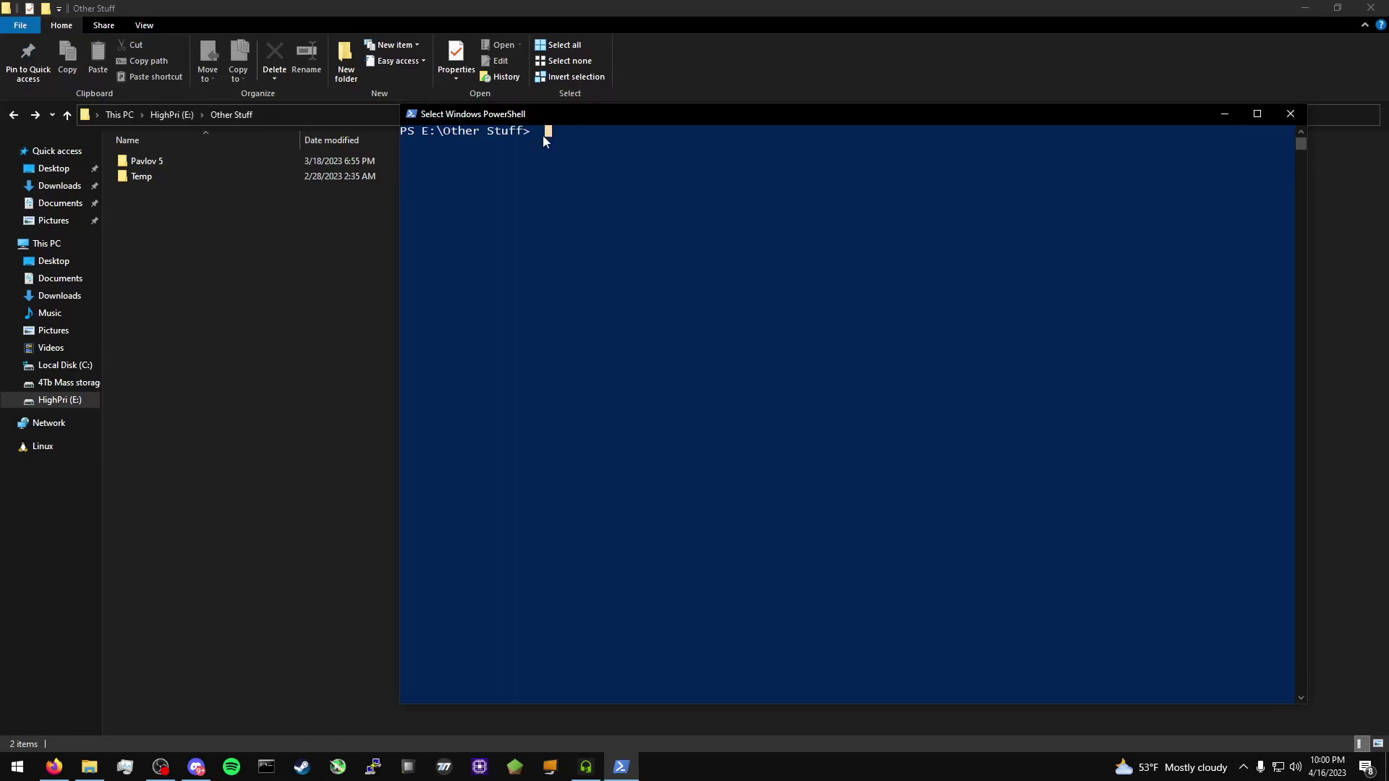
Run git clone with the pasted boiii repository URL.
type("git clone")
key("ctrl+v")
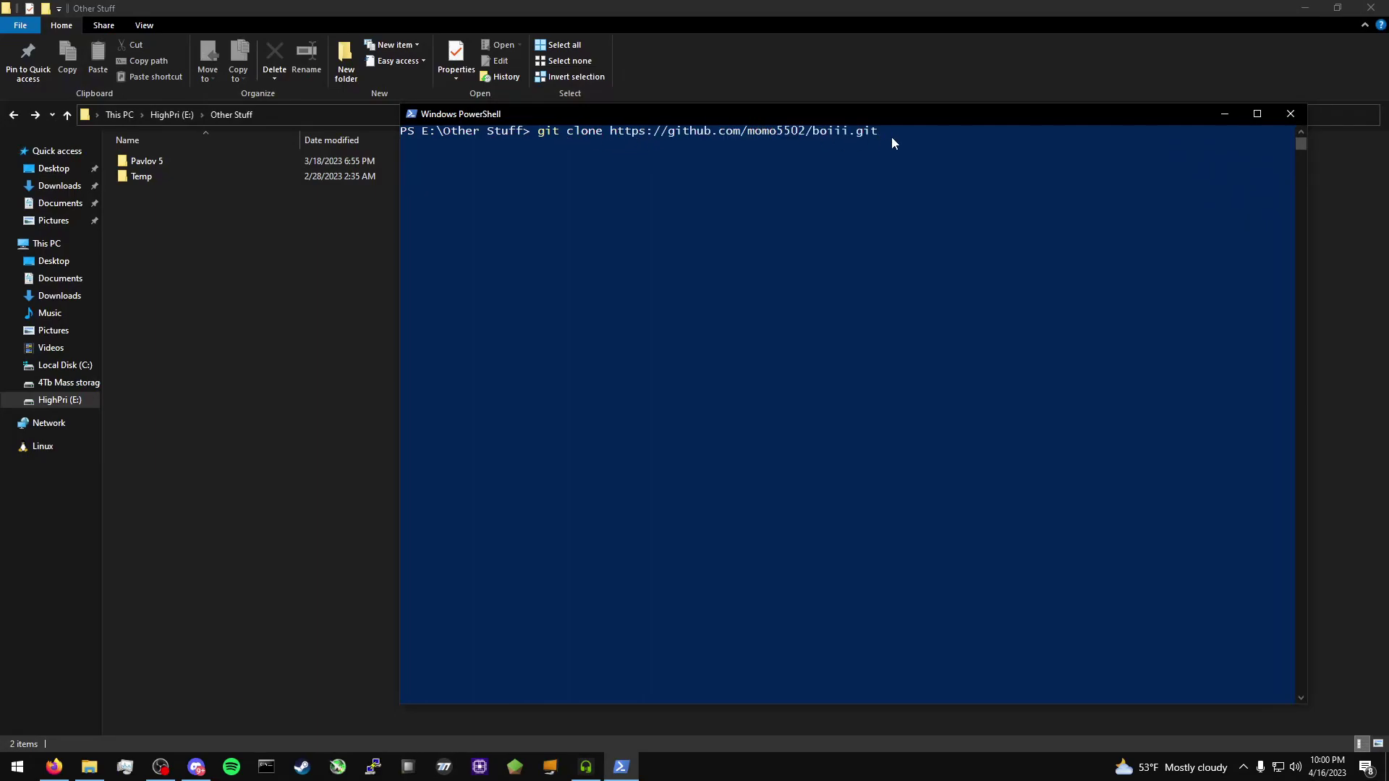
key("ctrl+v")
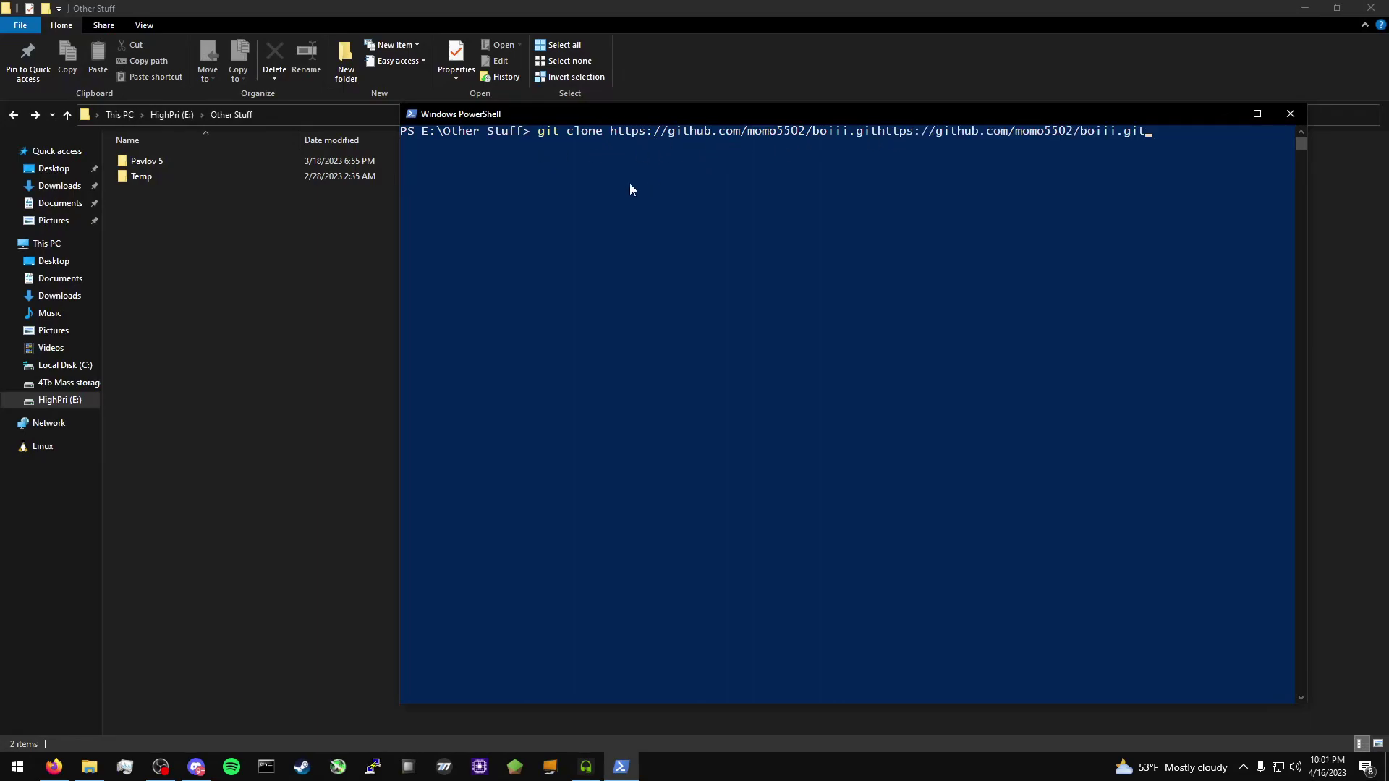
key("BackSpace")
key("BackSpace")
key("BackSpace")
key("BackSpace")
key("BackSpace")
key("BackSpace")
key("BackSpace")
key("BackSpace")
key("BackSpace")
key("BackSpace")
key("BackSpace")
key("BackSpace")
key("BackSpace")
key("BackSpace")
key("BackSpace")
key("BackSpace")
key("BackSpace")
key("BackSpace")
key("BackSpace")
key("BackSpace")
key("BackSpace")
key("BackSpace")
key("BackSpace")
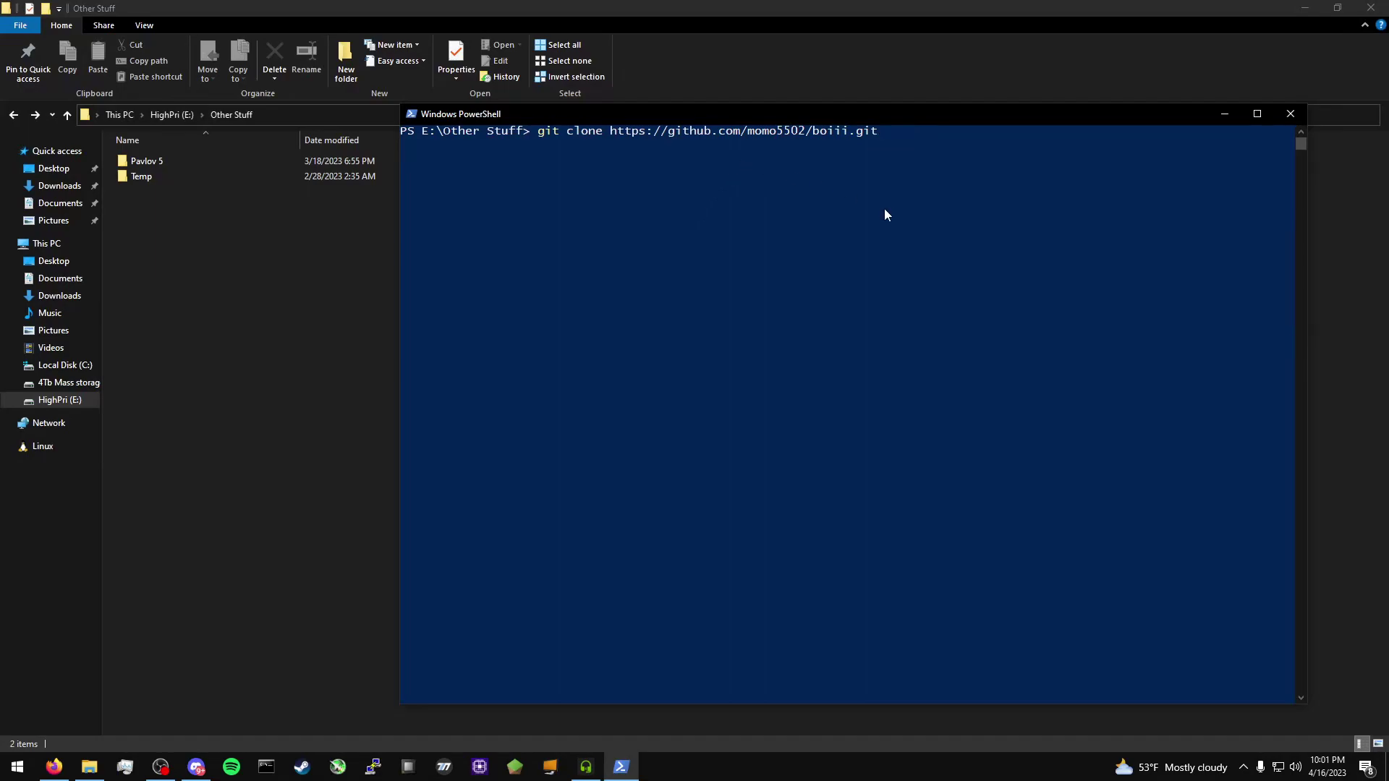
key("Return")
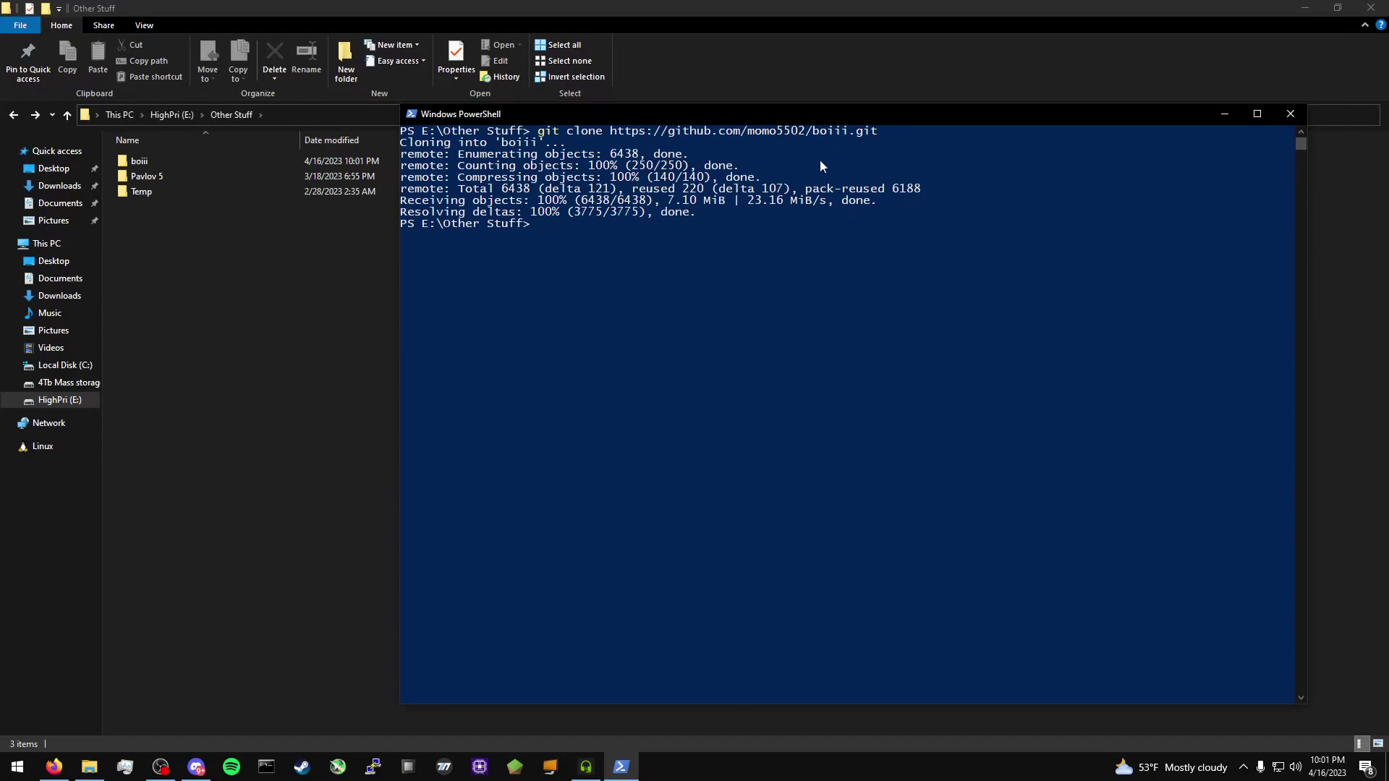
left_click_drag(557, 225, 401, 131)
Open the cloned boiii folder and close the first PowerShell window.
left_click(468, 153)
double_click(229, 160)
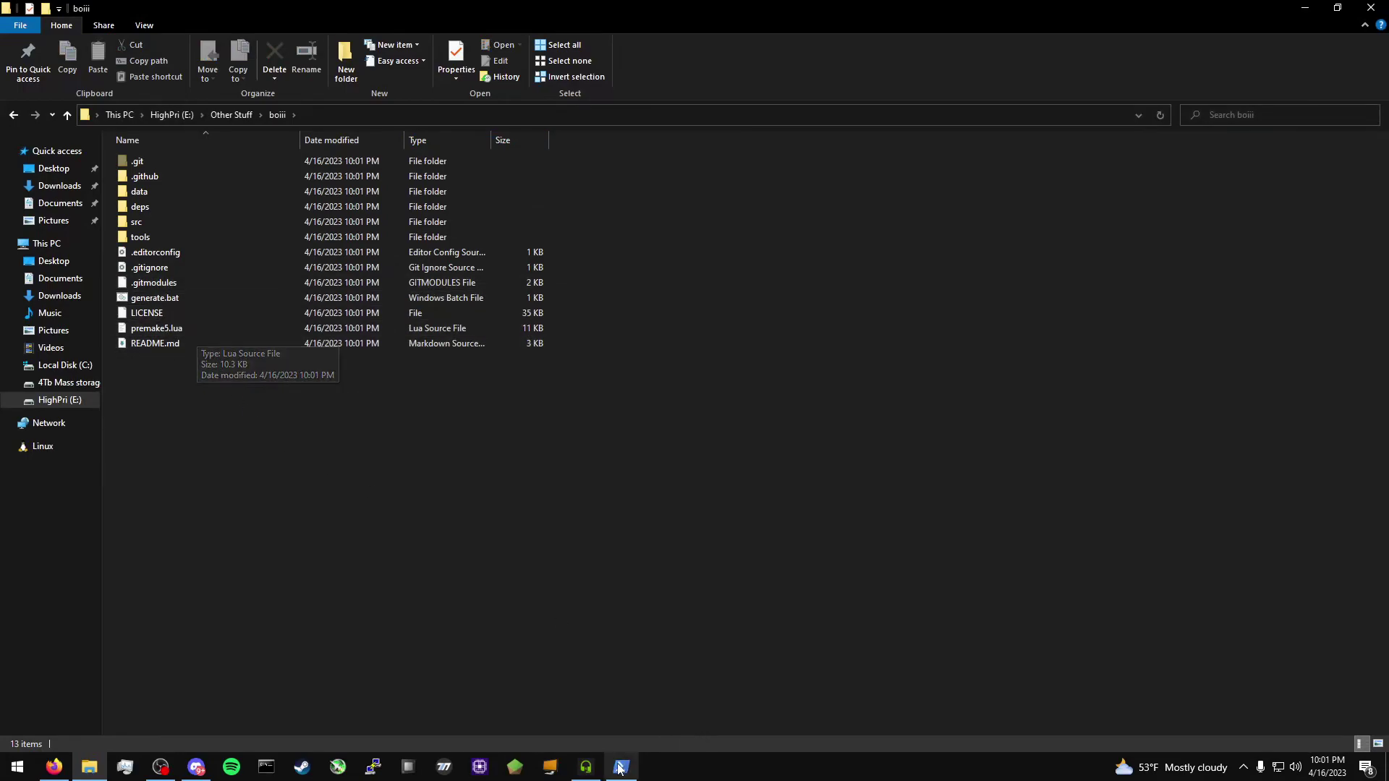
key("alt+Tab")
left_click(1290, 114)
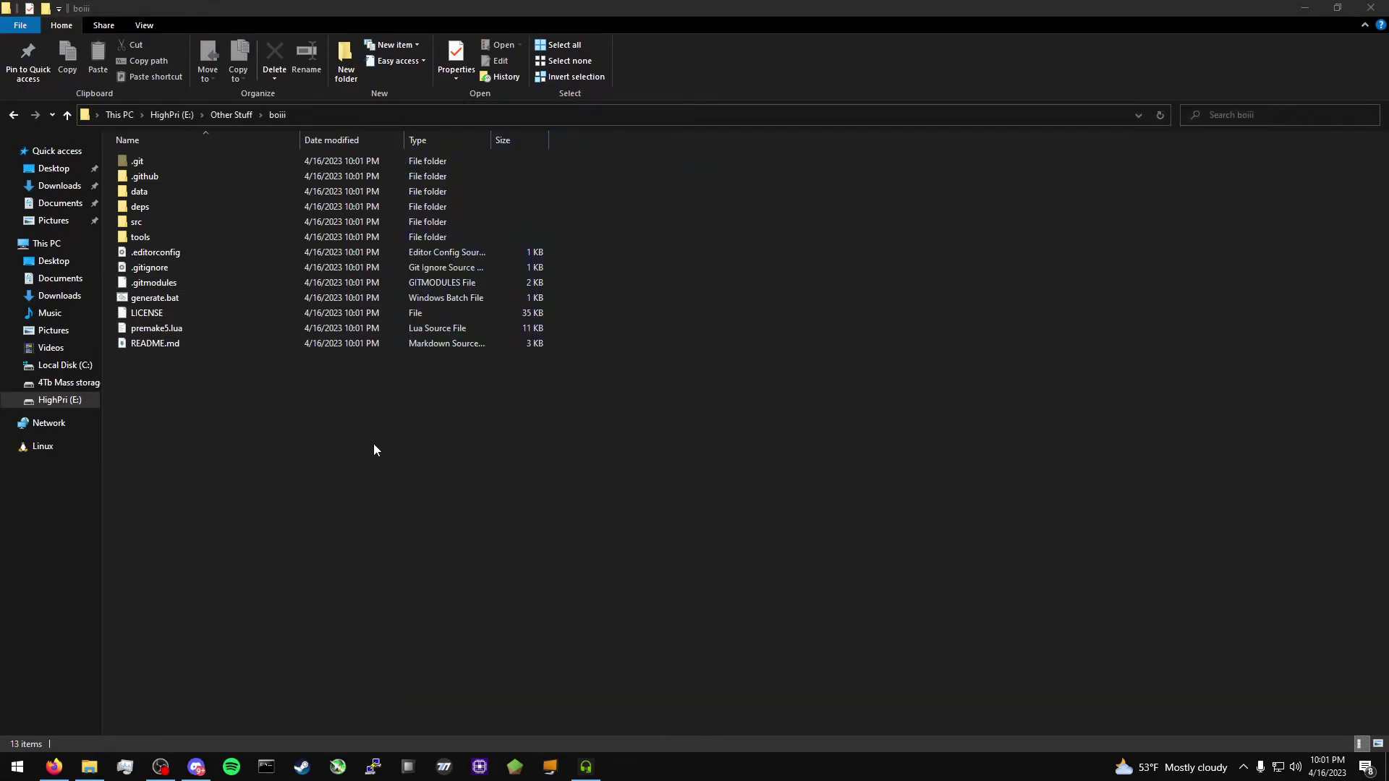
Open a new PowerShell window in the boiii folder and move it to the right half.
right_click(335, 455)
left_click(387, 455)
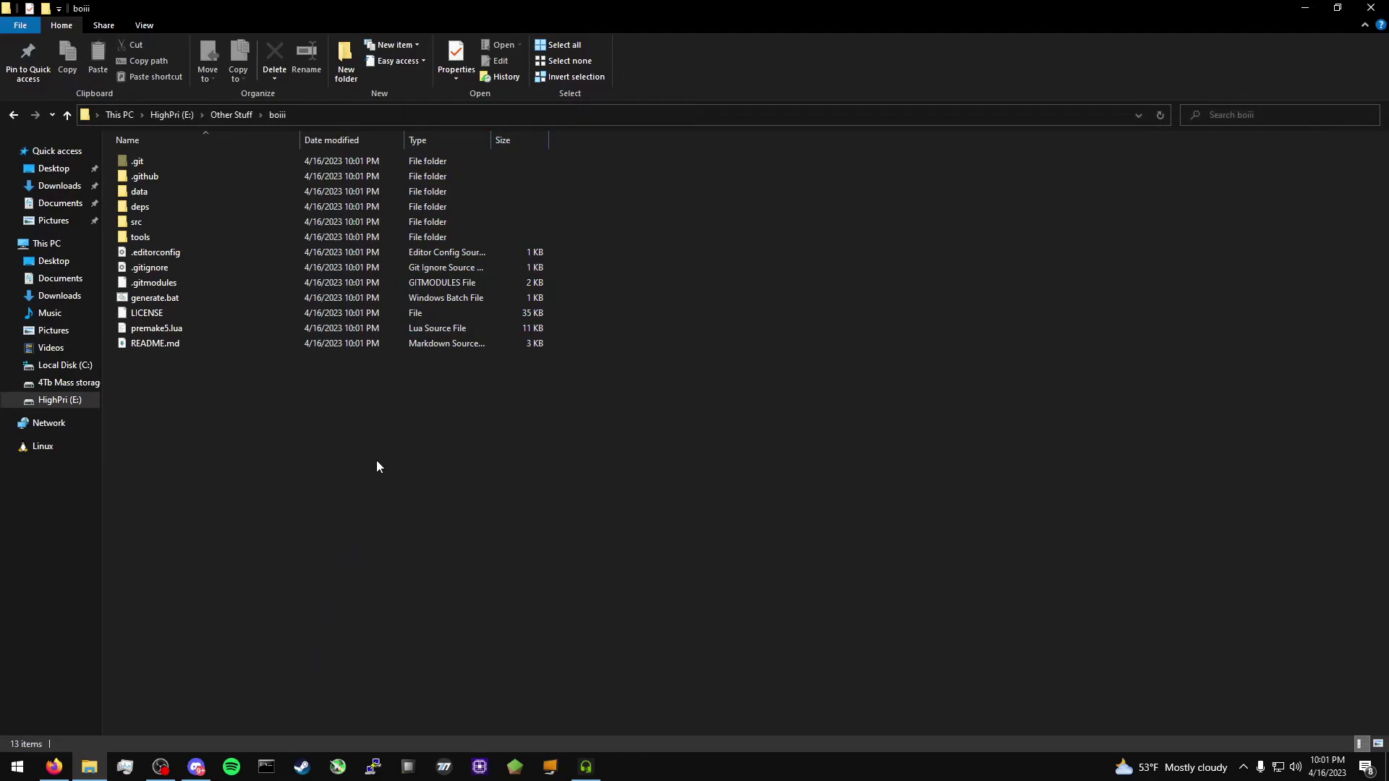
right_click(303, 473)
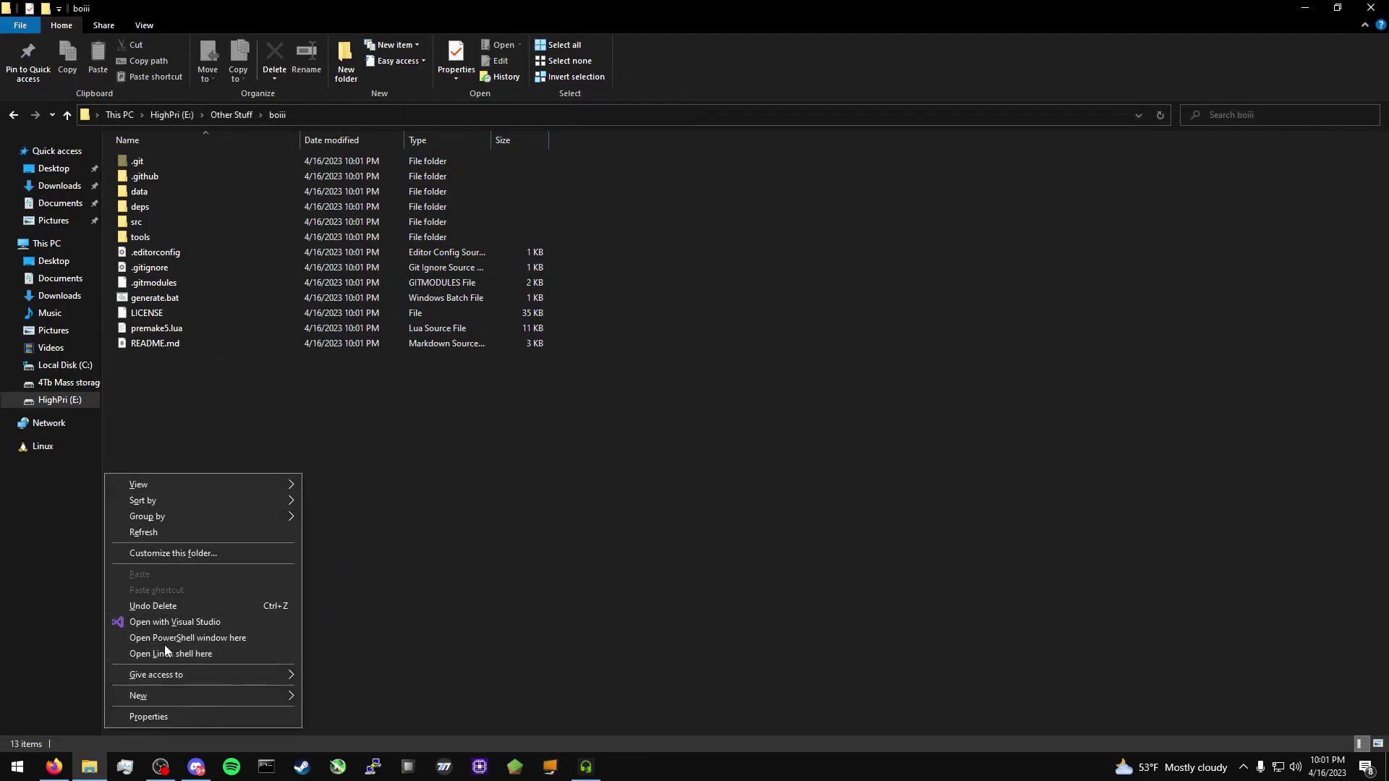
left_click(232, 641)
left_click_drag(366, 72, 917, 110)
Run .\generate.bat at the E:\Other Stuff\boiii prompt.
left_click(855, 165)
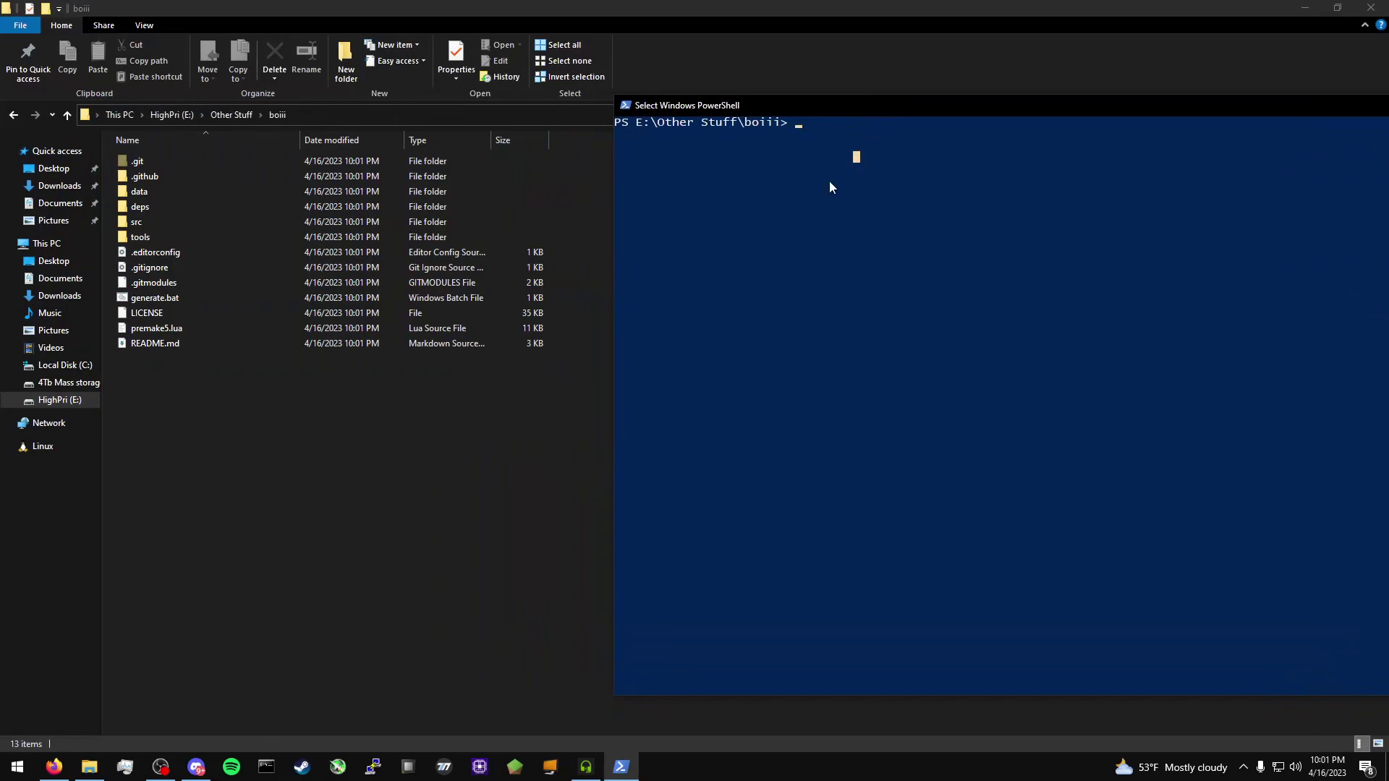
type(".\\generate.bat")
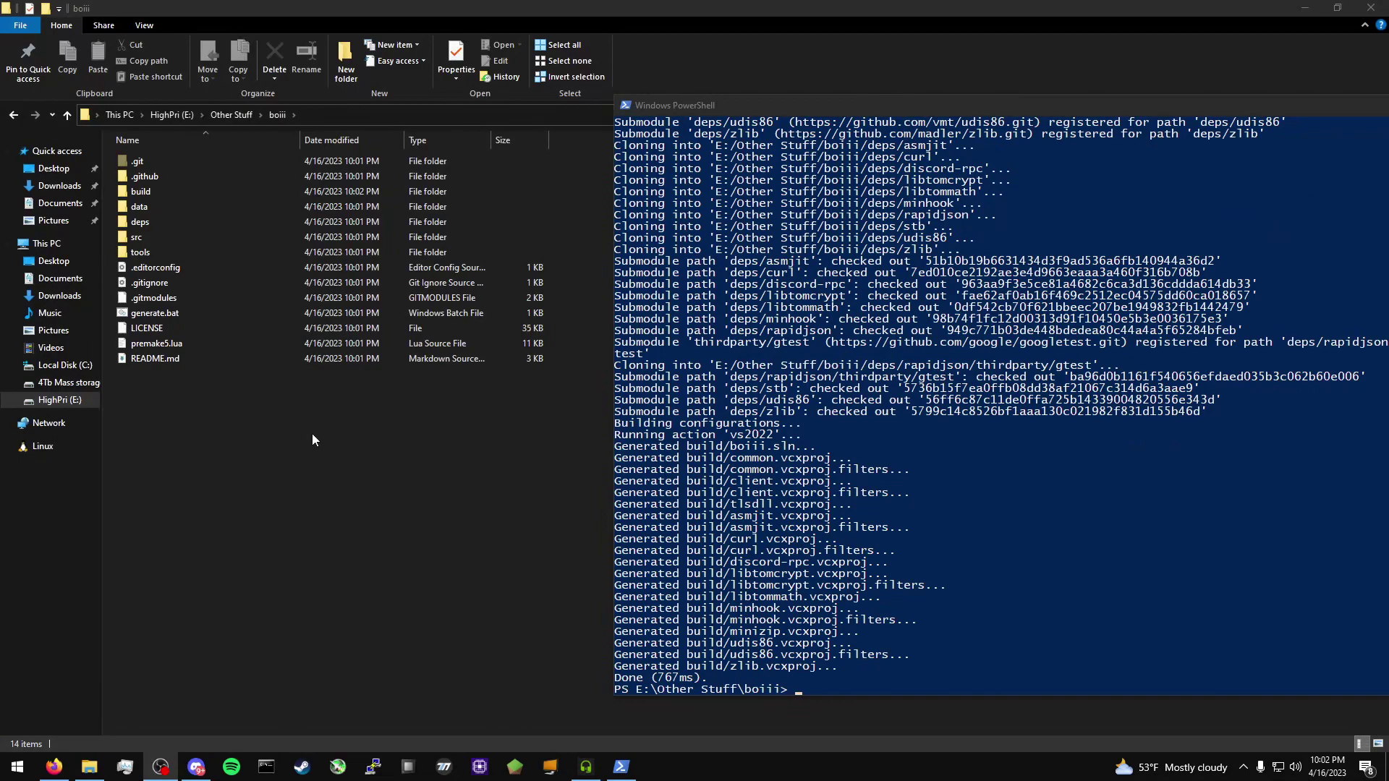
Open the build folder and launch boiii.sln in Visual Studio 2022.
double_click(176, 191)
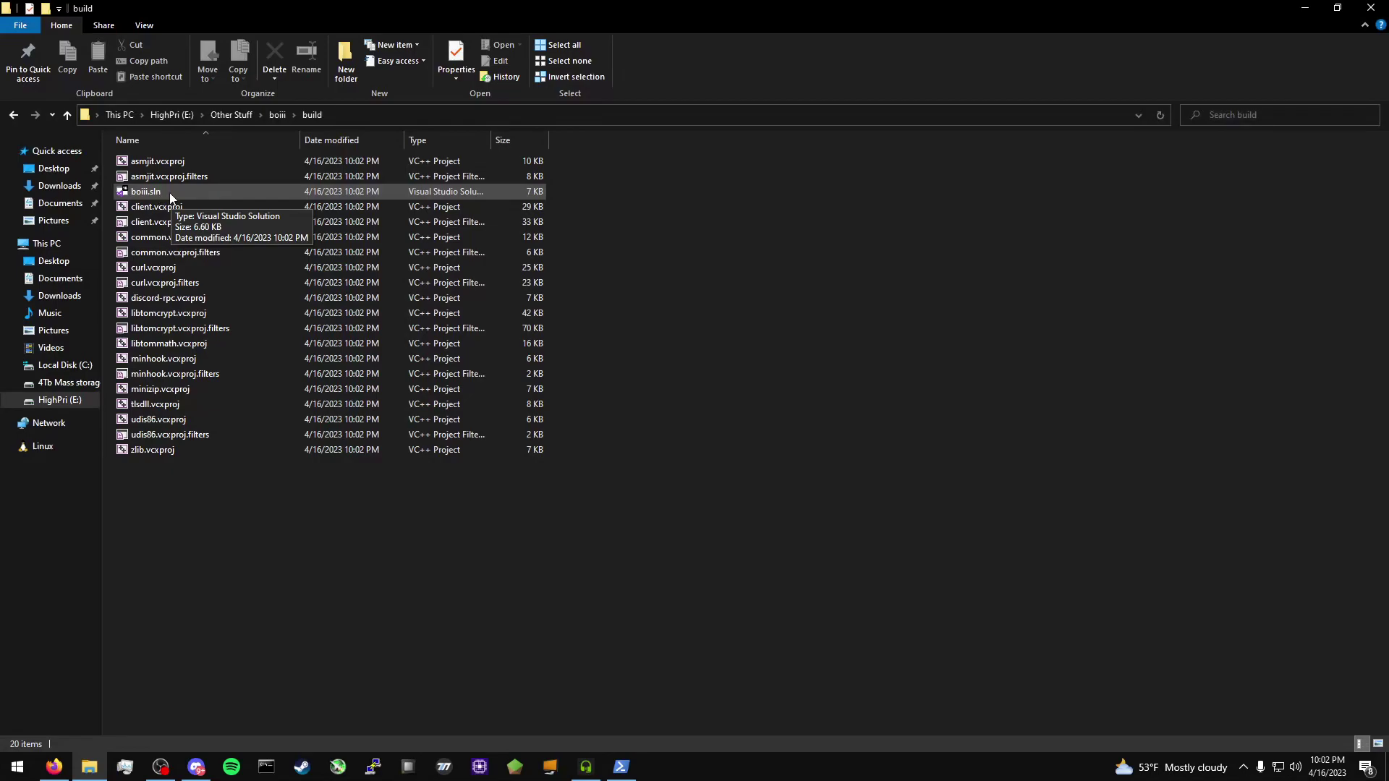
right_click(231, 192)
left_click(284, 189)
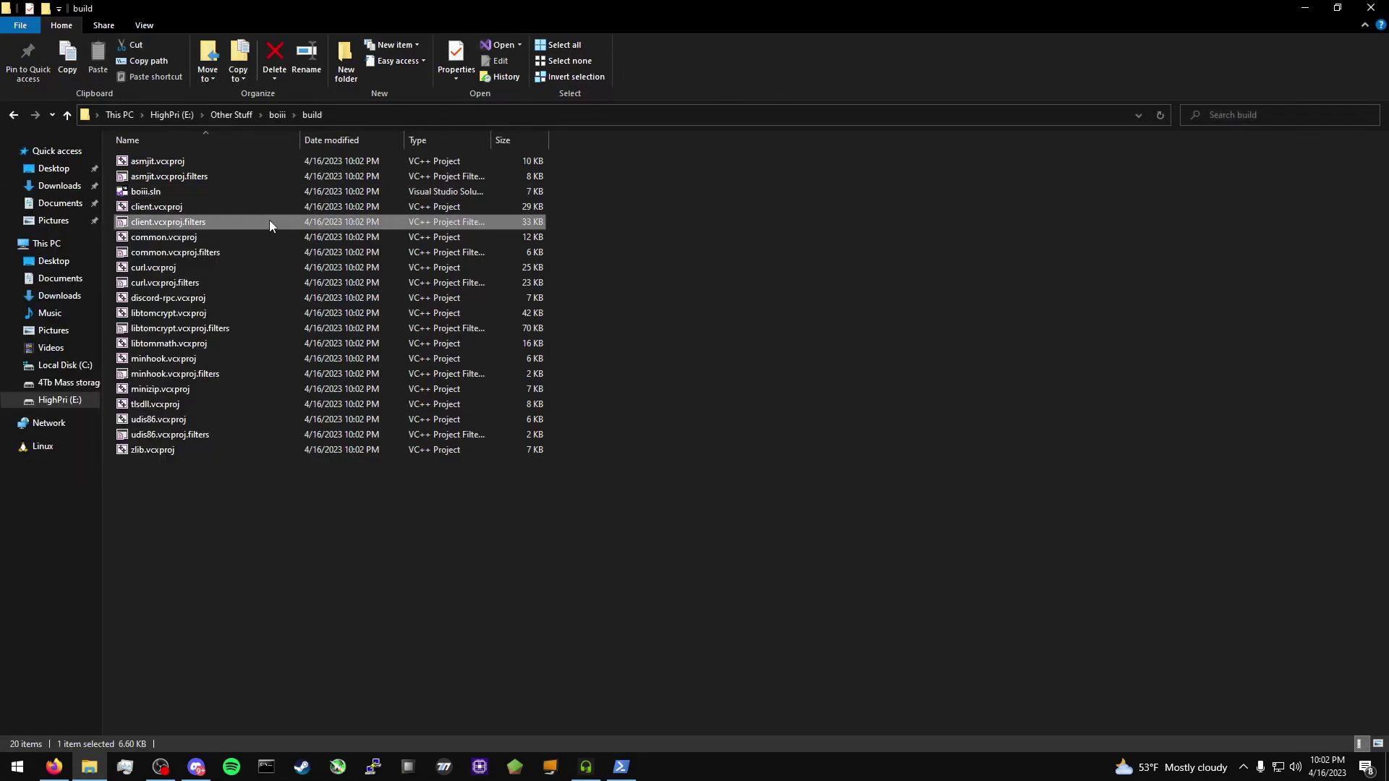
right_click(233, 191)
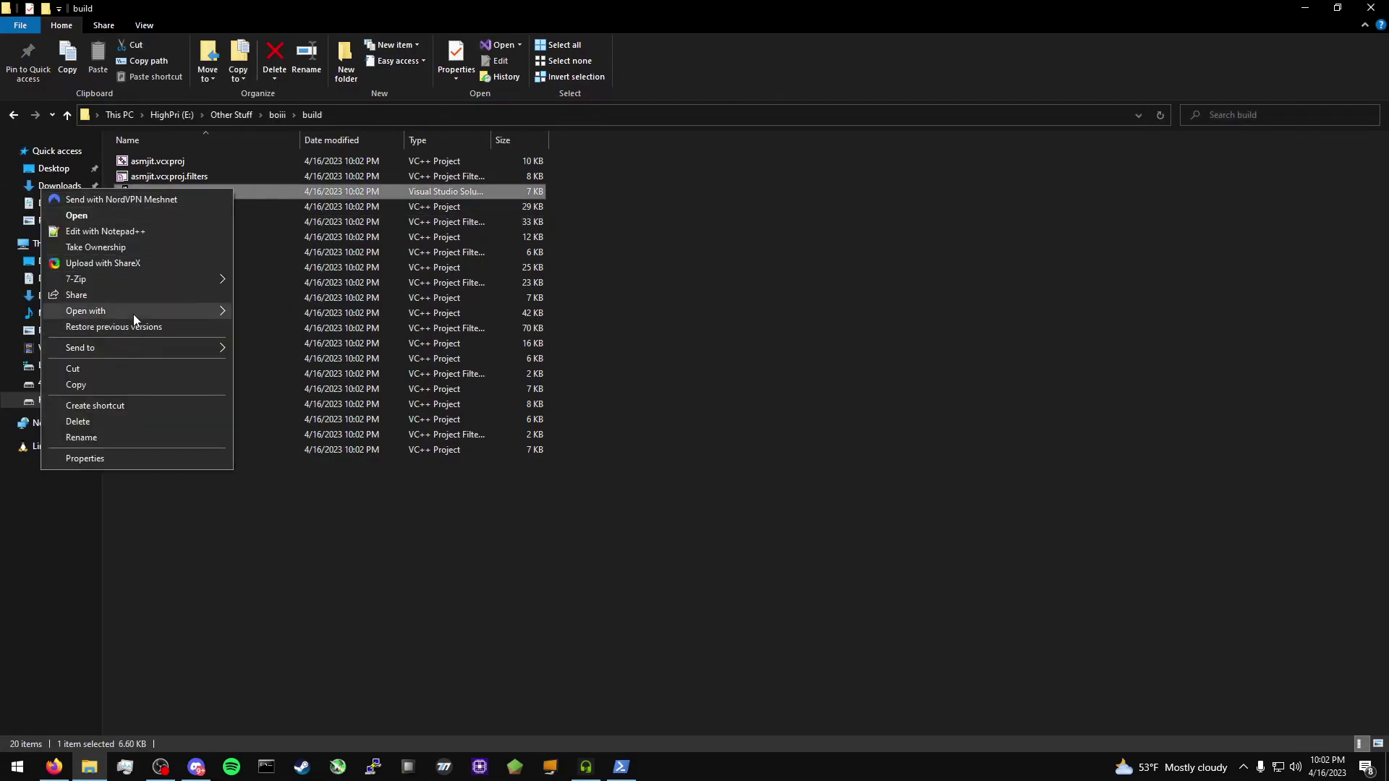
mouse_move(144, 312)
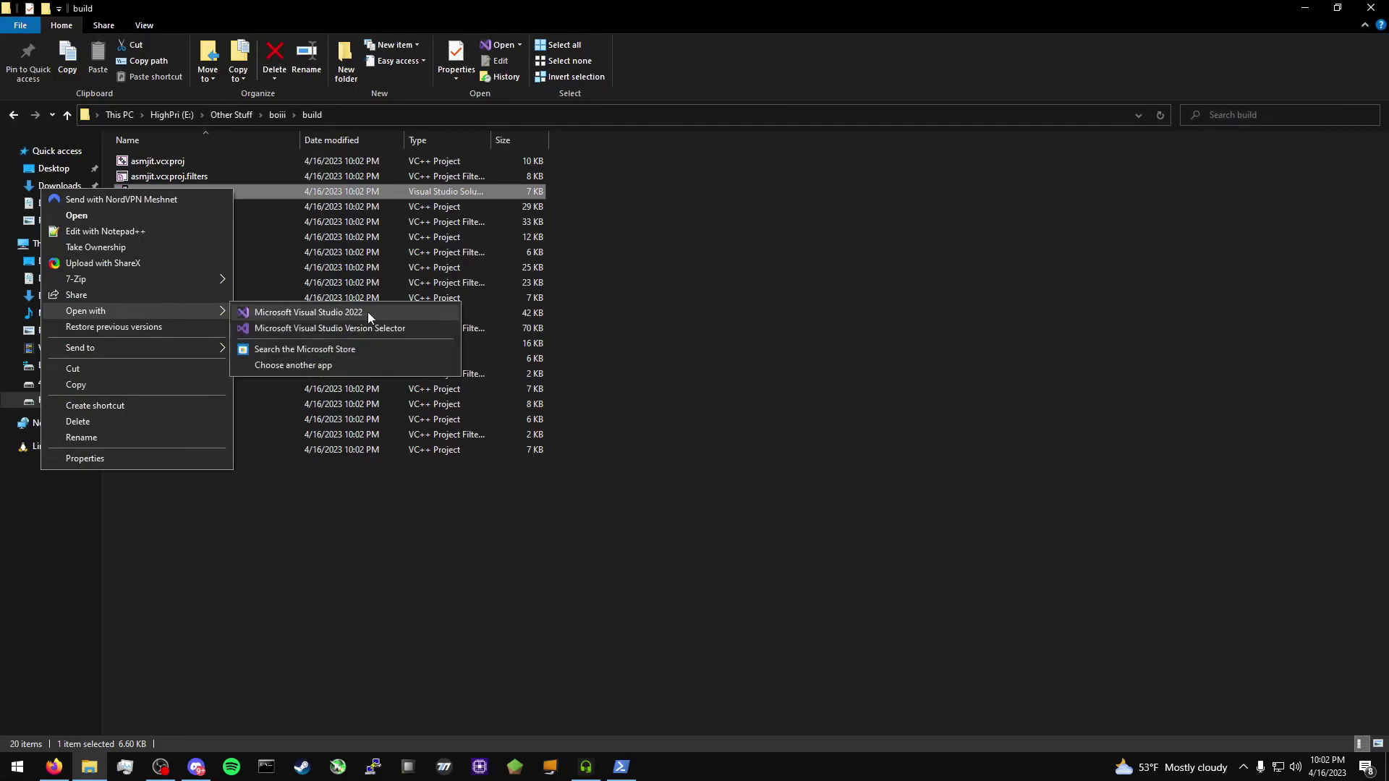
left_click(309, 364)
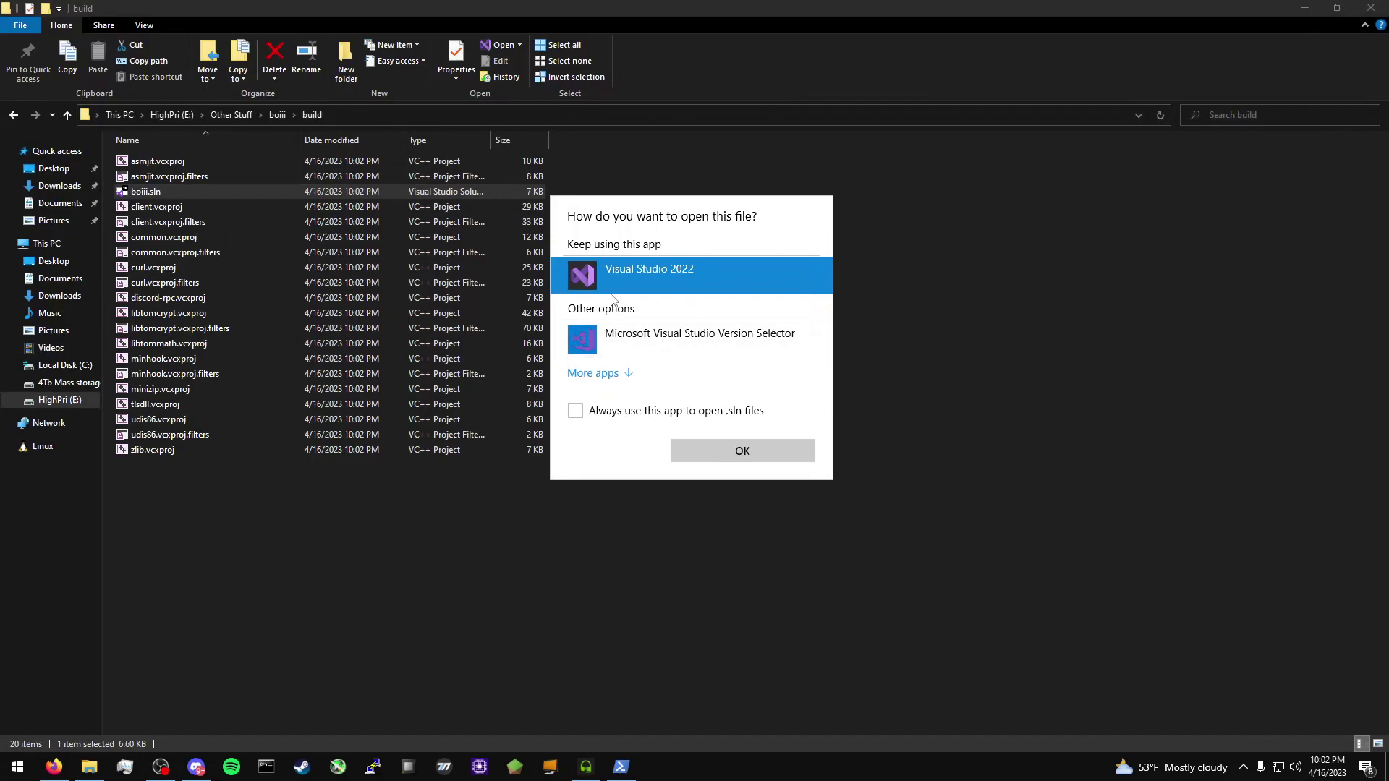
left_click(440, 553)
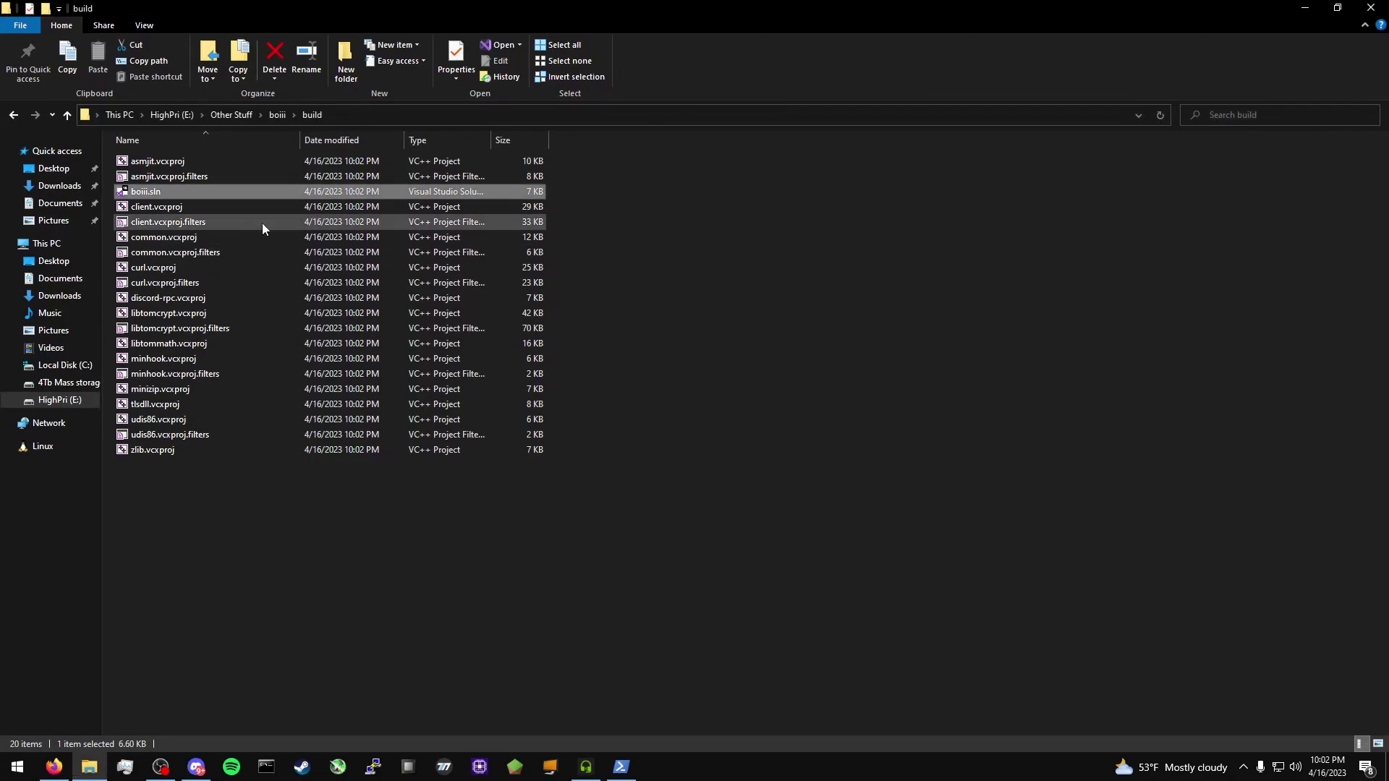
double_click(207, 191)
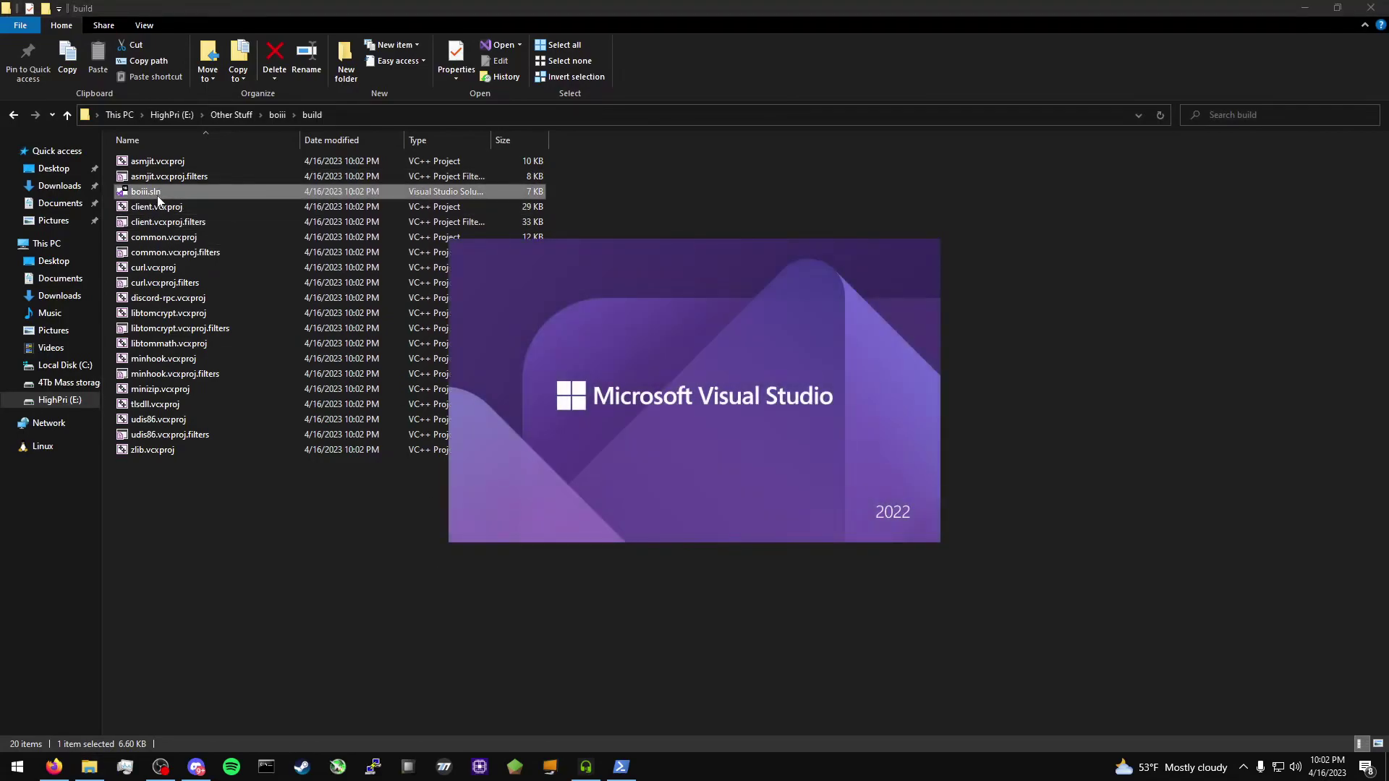
Let the boiii solution load, keep the x64 platform, and select the client project.
left_click_drag(577, 362, 546, 359)
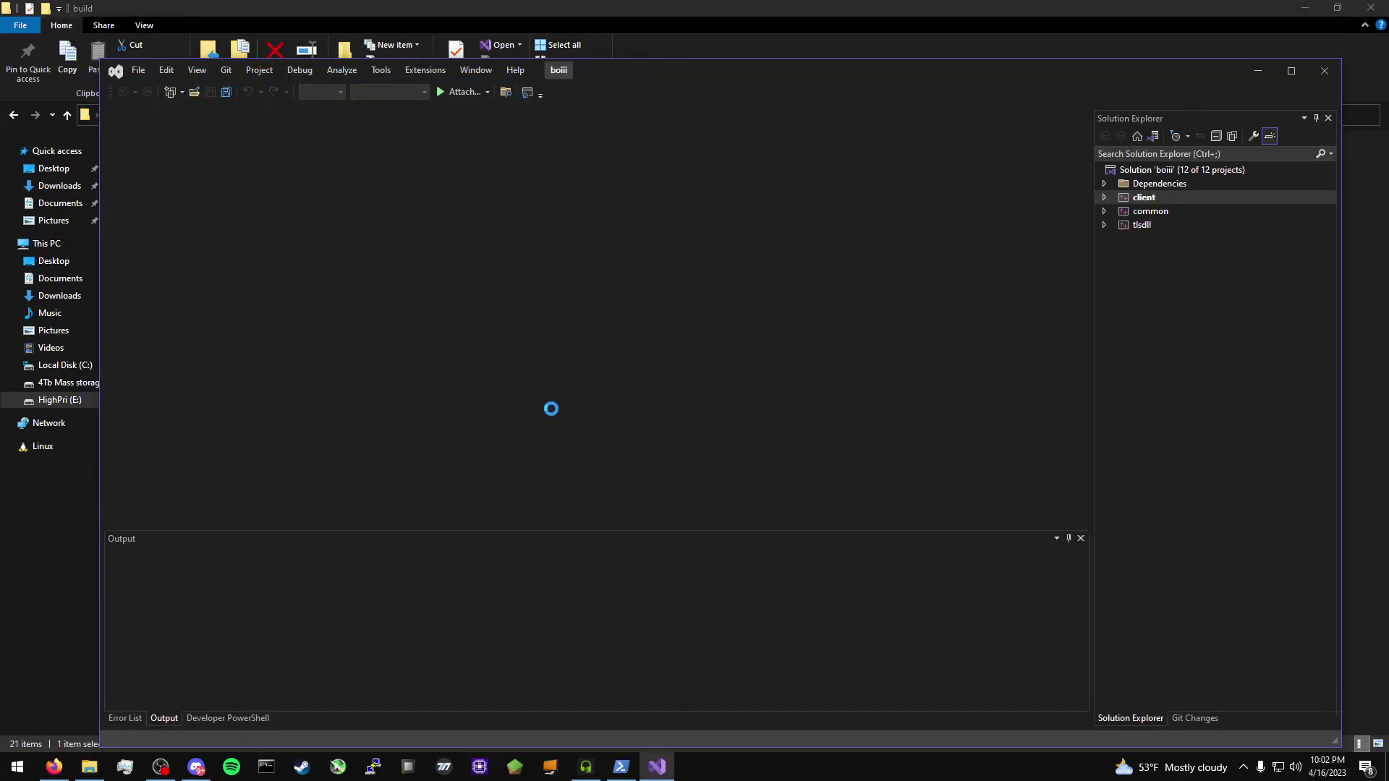
left_click_drag(639, 83, 624, 57)
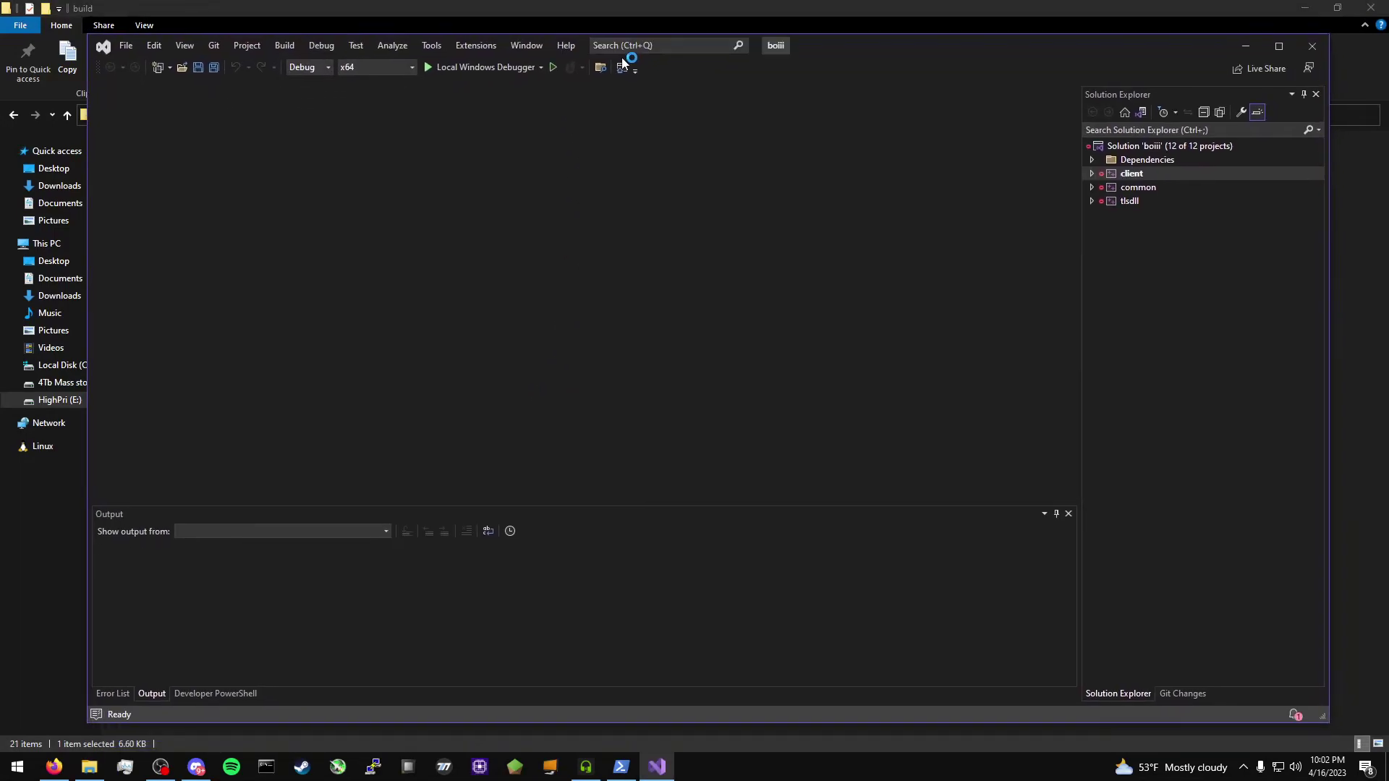
left_click(407, 66)
left_click(398, 66)
left_click(1121, 174)
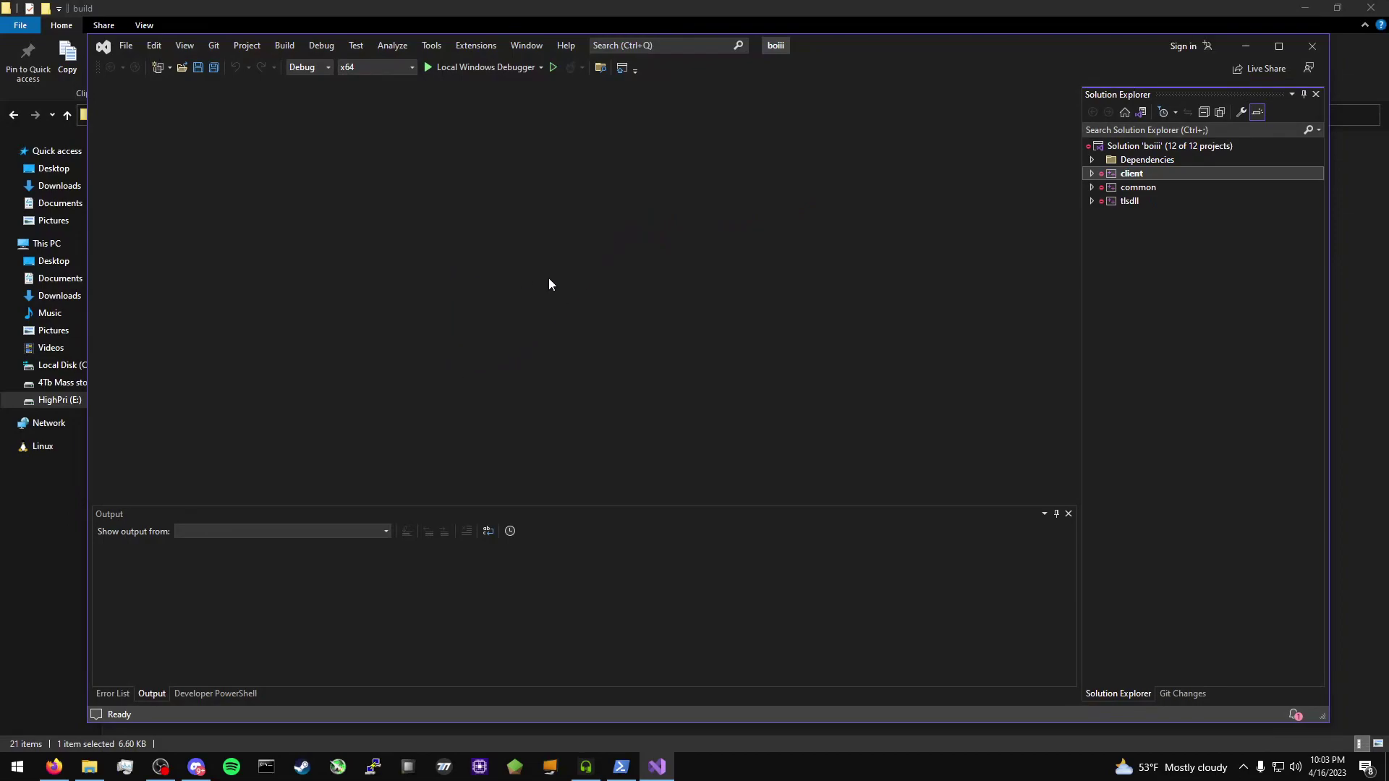
left_click(283, 49)
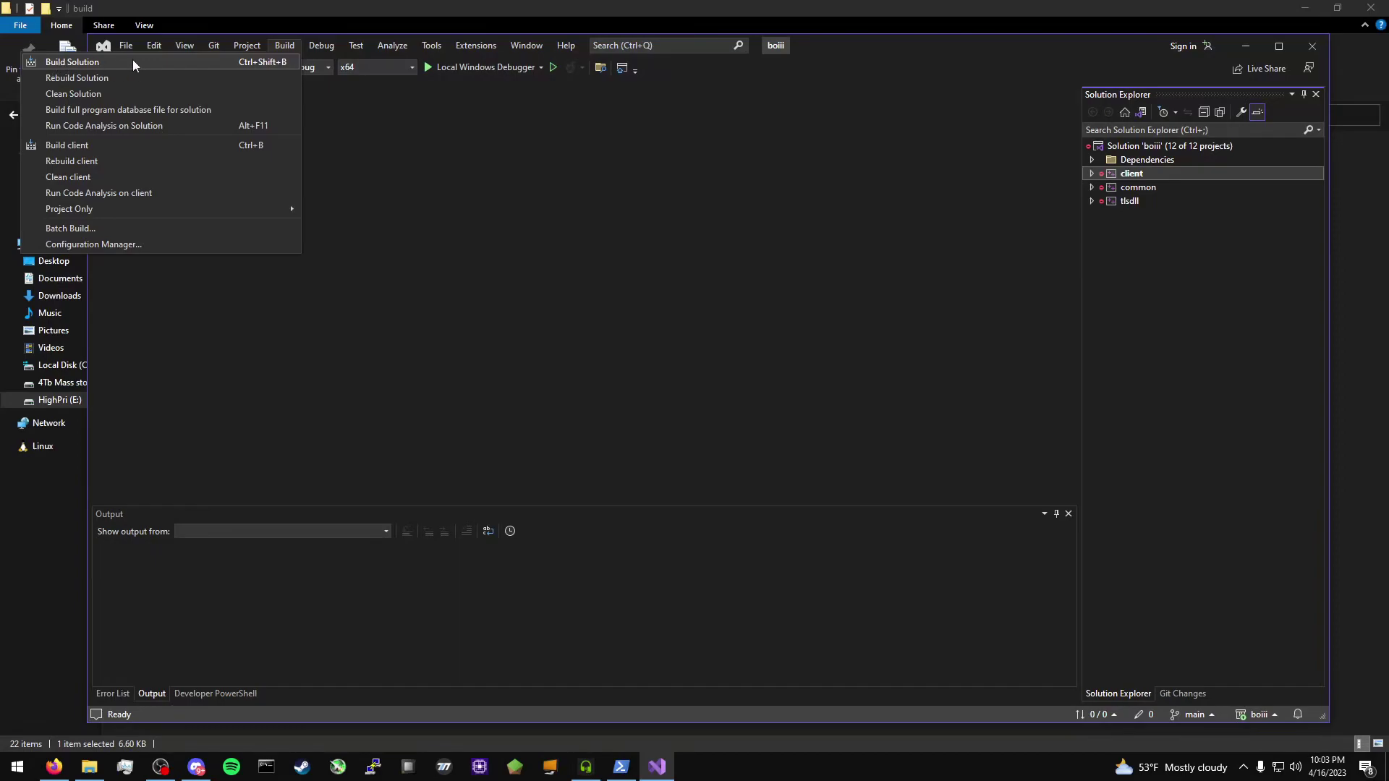
left_click(85, 63)
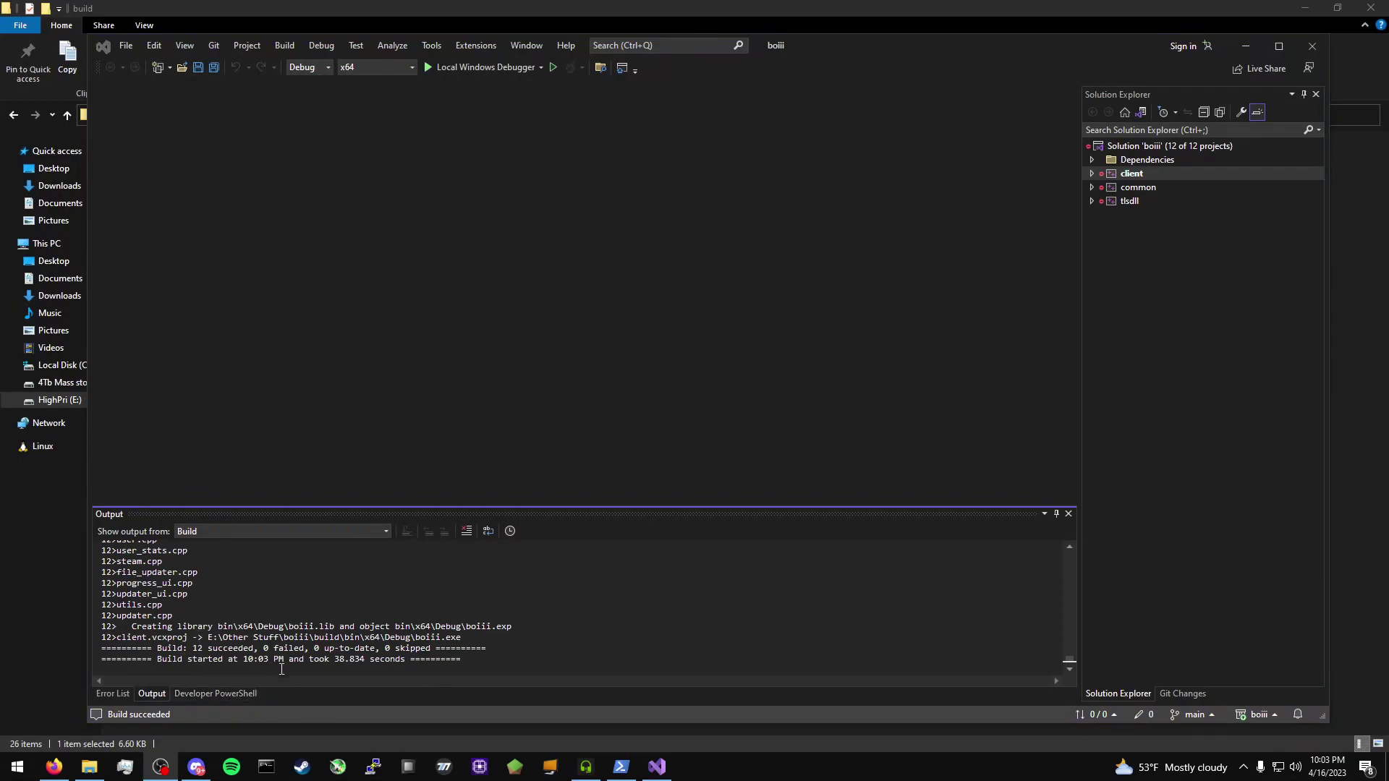
mouse_move(325, 666)
left_mouse_down()
mouse_move(405, 661)
mouse_move(329, 660)
left_mouse_up()
left_click_drag(479, 669, 102, 638)
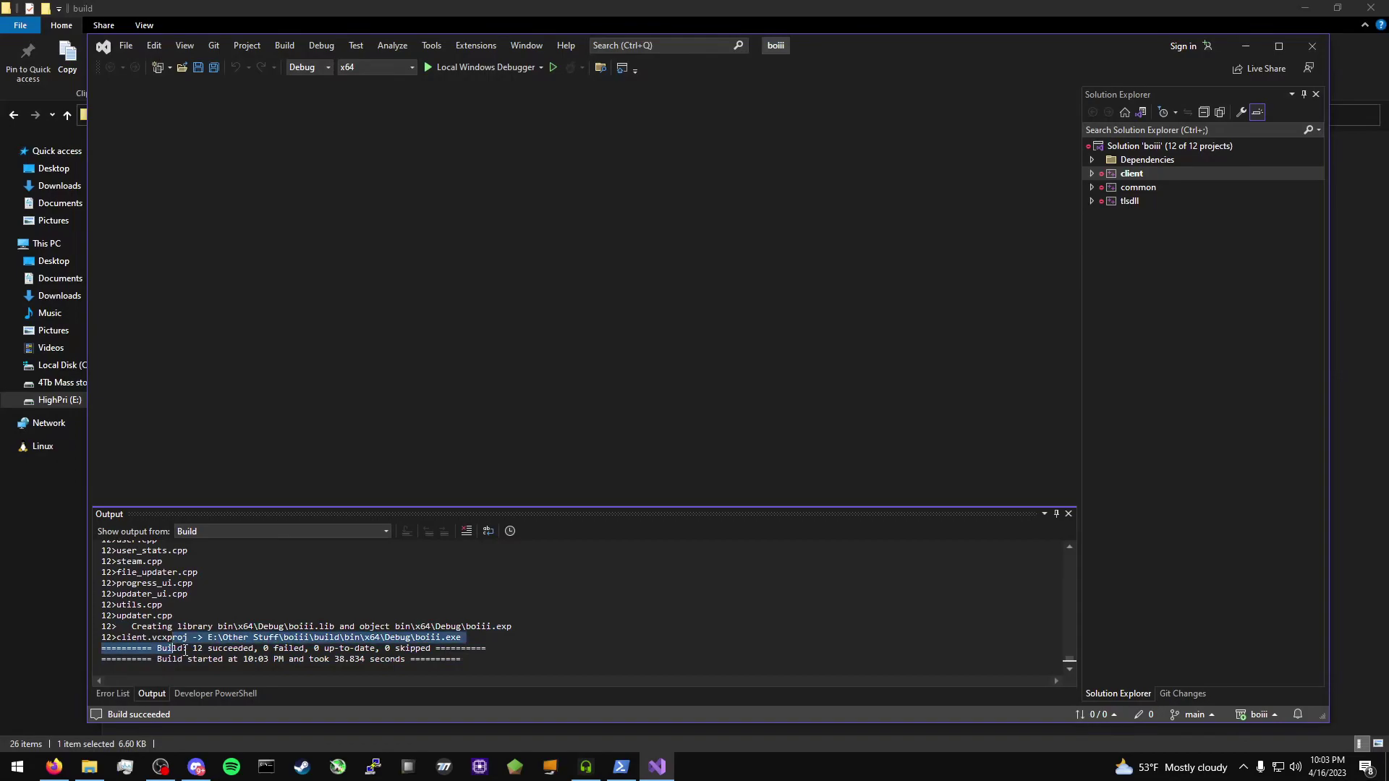
left_click(261, 650)
left_click_drag(251, 651, 171, 650)
left_click(272, 650)
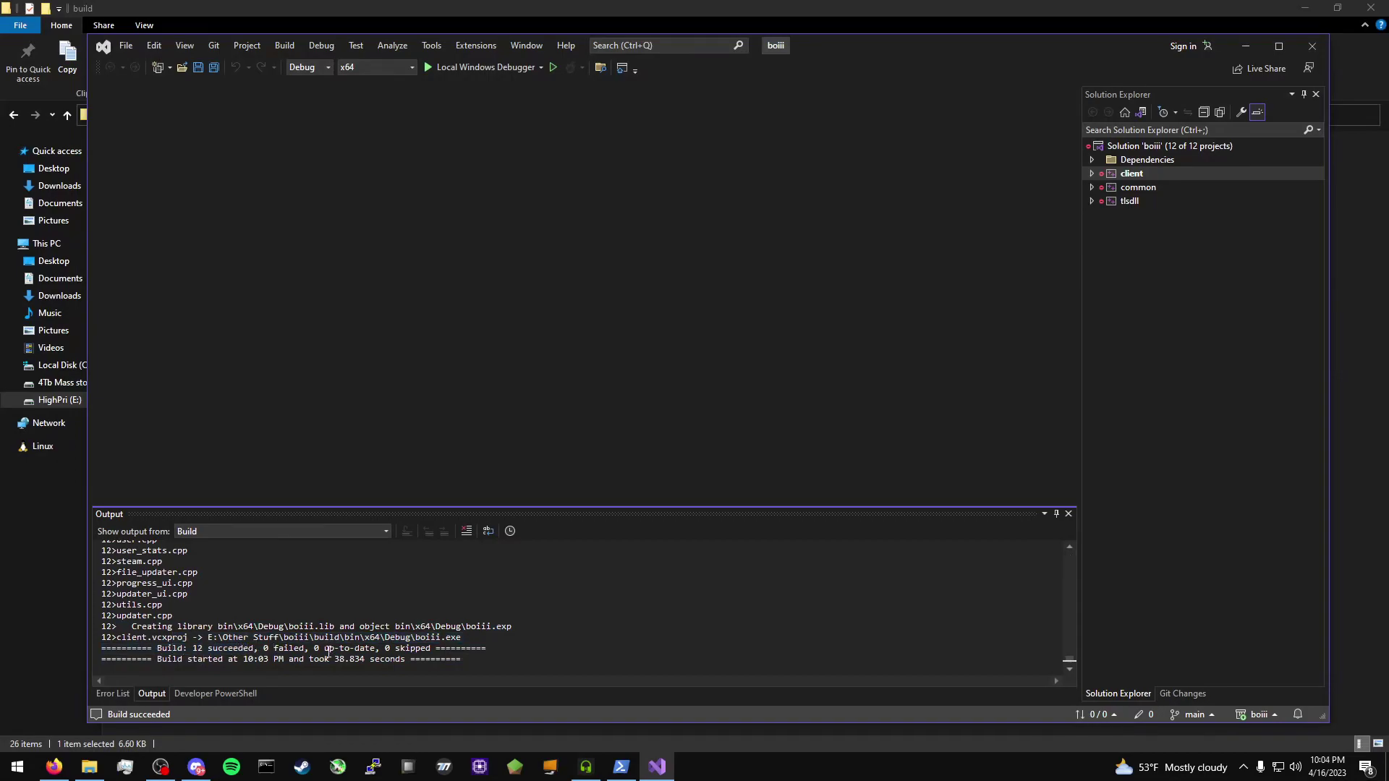
left_click(497, 654)
left_click_drag(192, 650, 243, 649)
left_click(254, 649)
left_click(244, 647)
left_click(277, 48)
left_click(426, 266)
Go into build\bin\x64\Debug and copy boiii.exe to the clipboard.
left_click(52, 544)
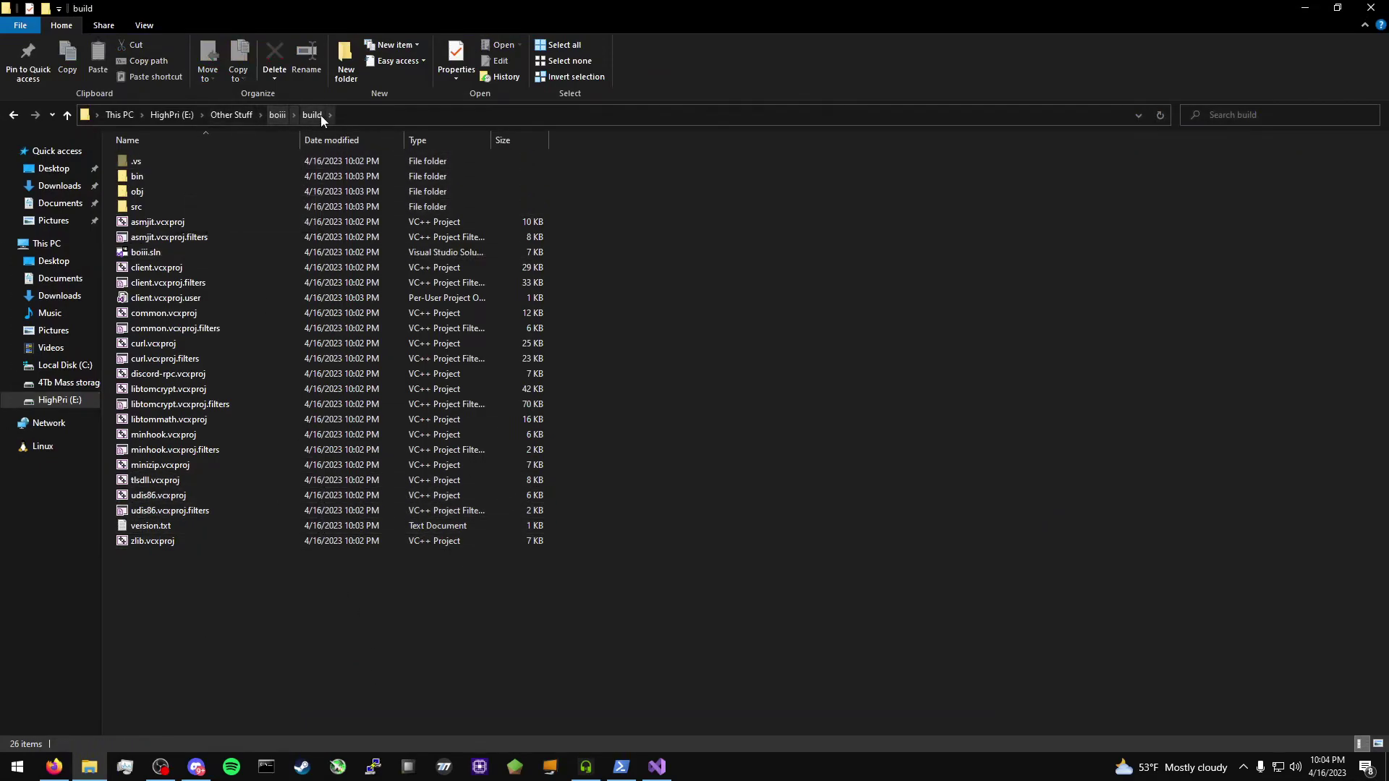
double_click(214, 176)
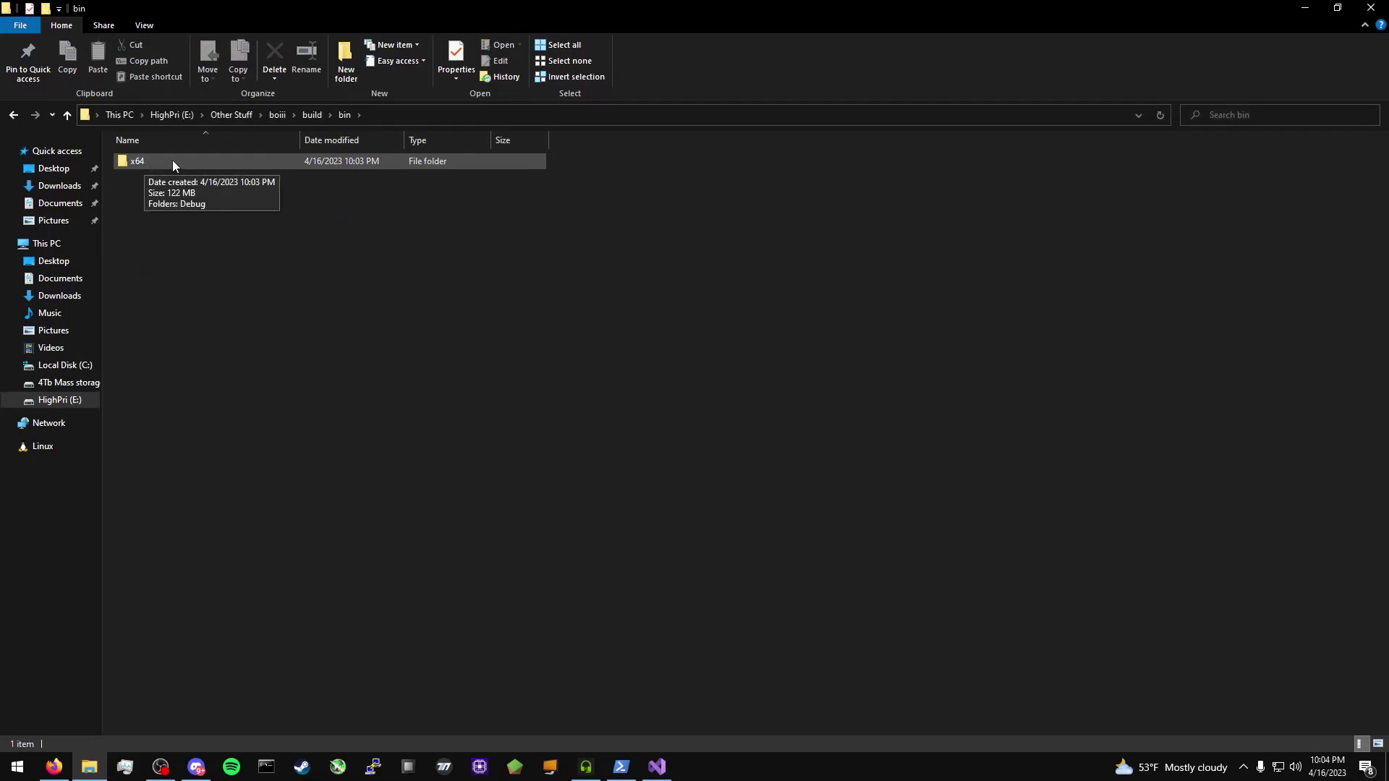
double_click(172, 159)
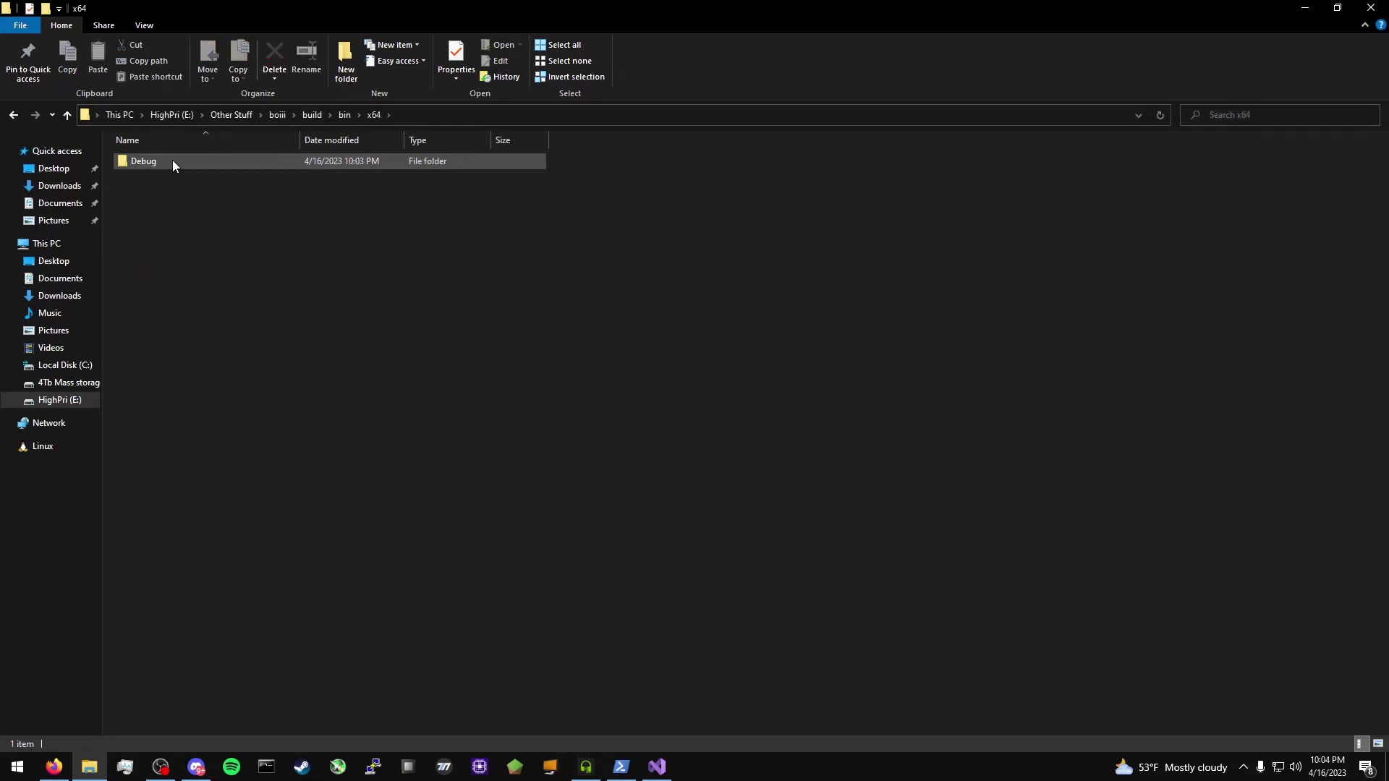
double_click(172, 159)
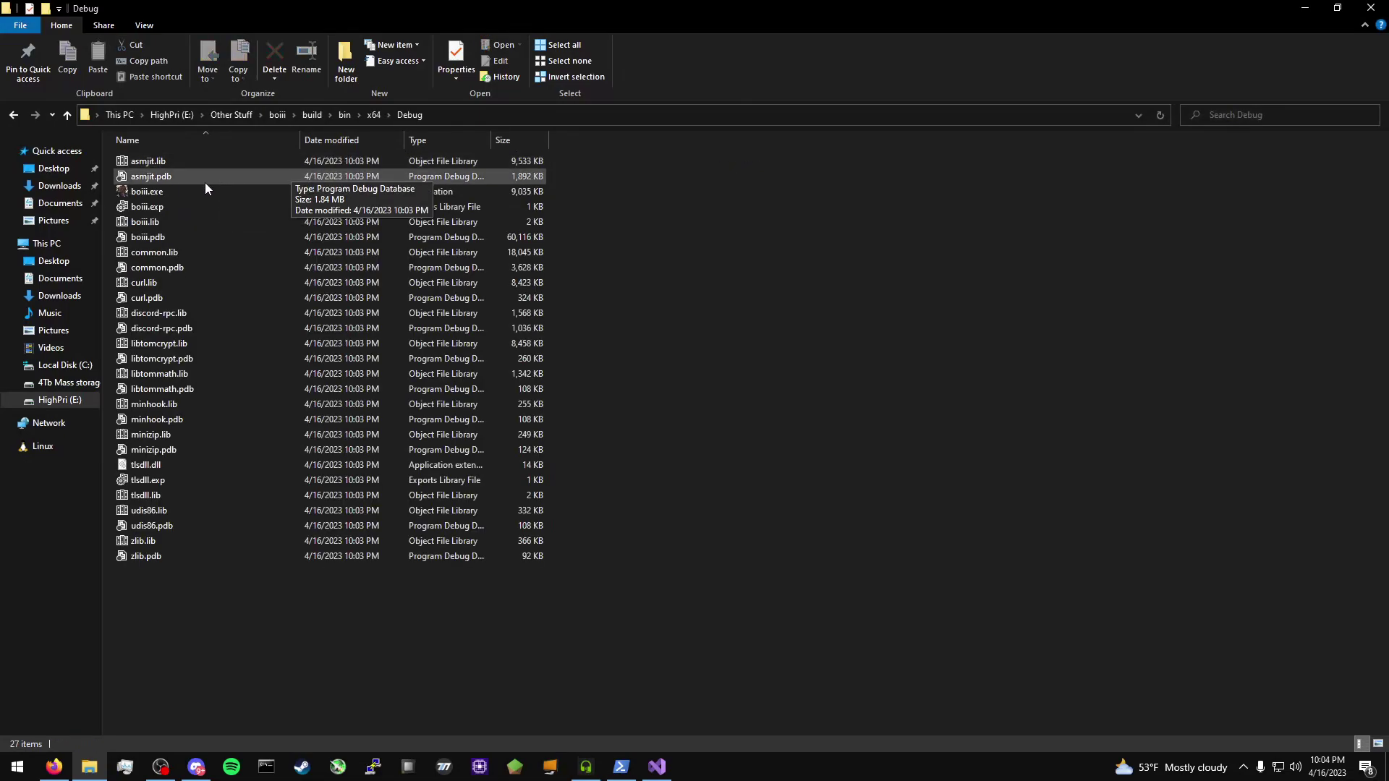
left_click(154, 193)
left_click(156, 193)
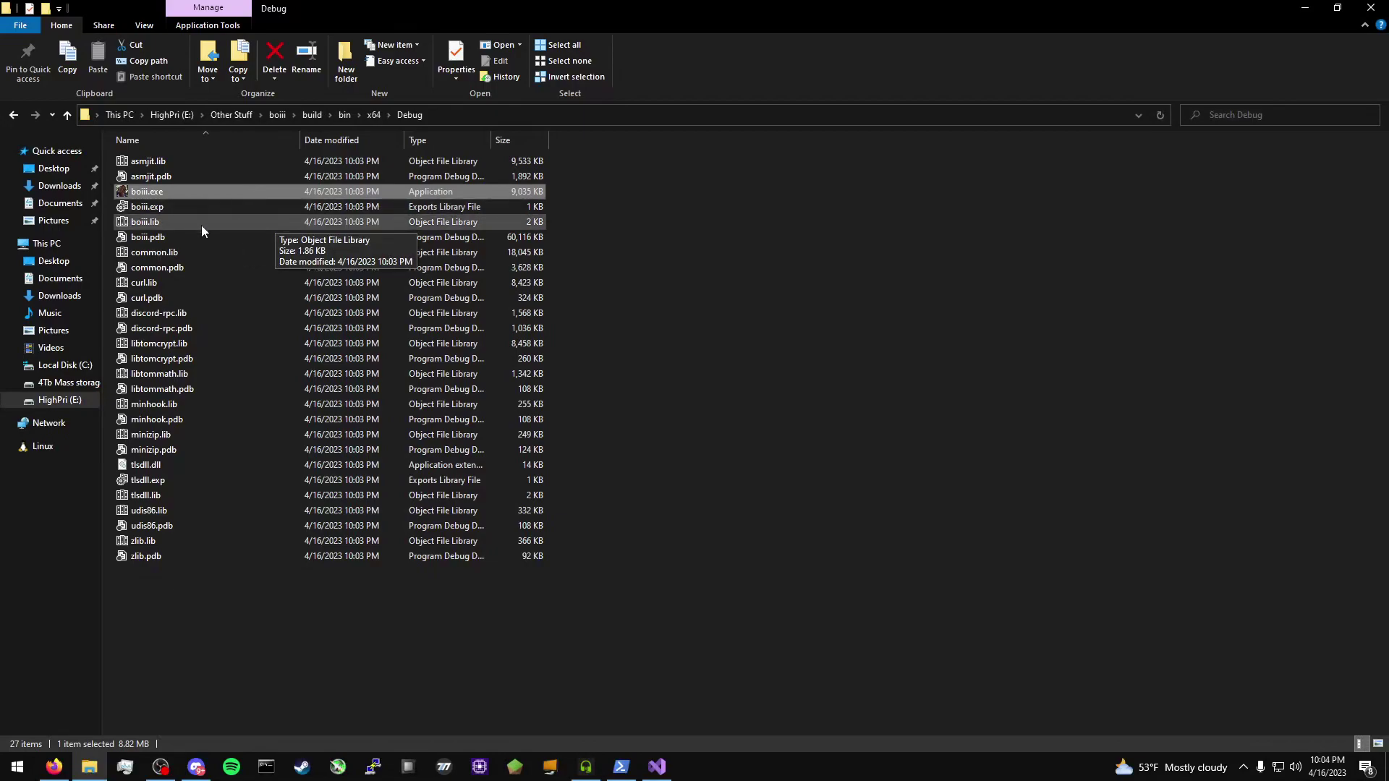
right_click(159, 194)
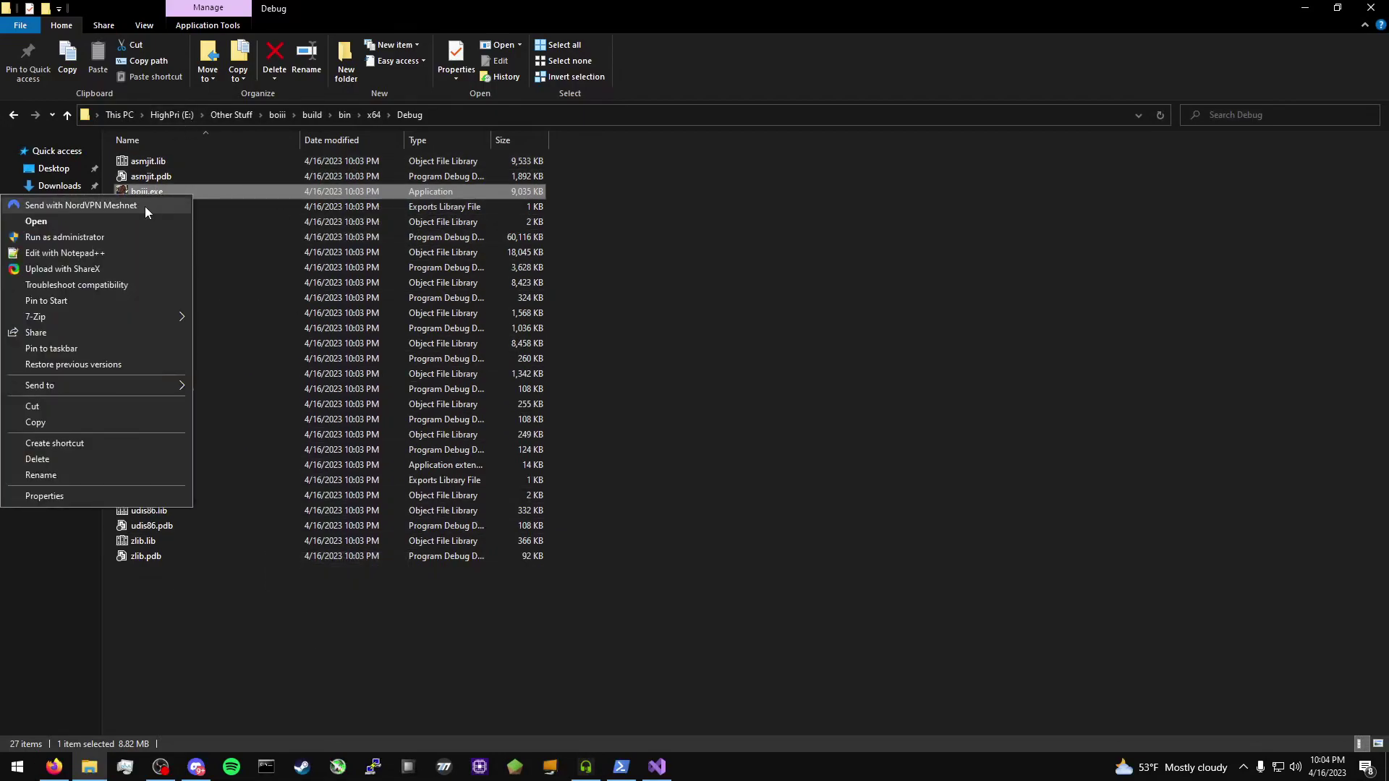
left_click(63, 422)
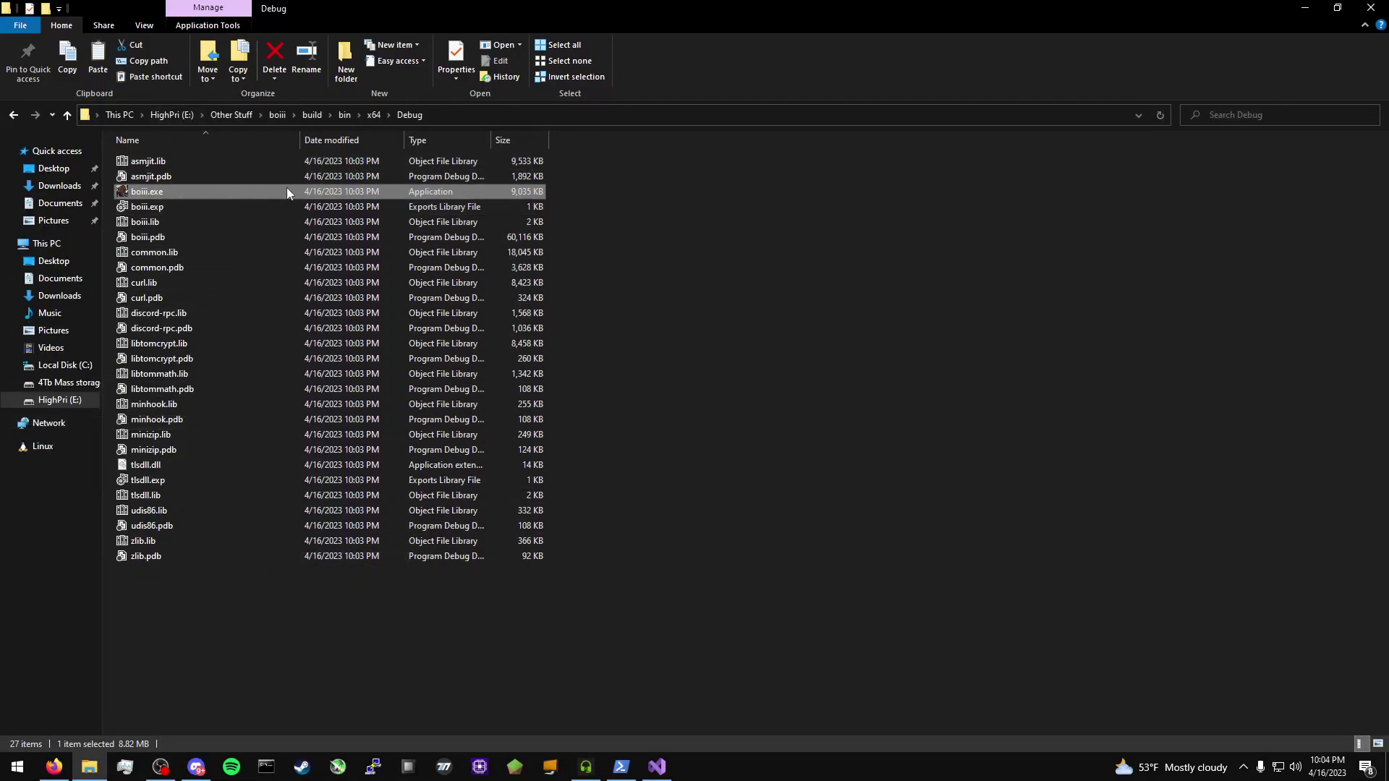
right_click(233, 191)
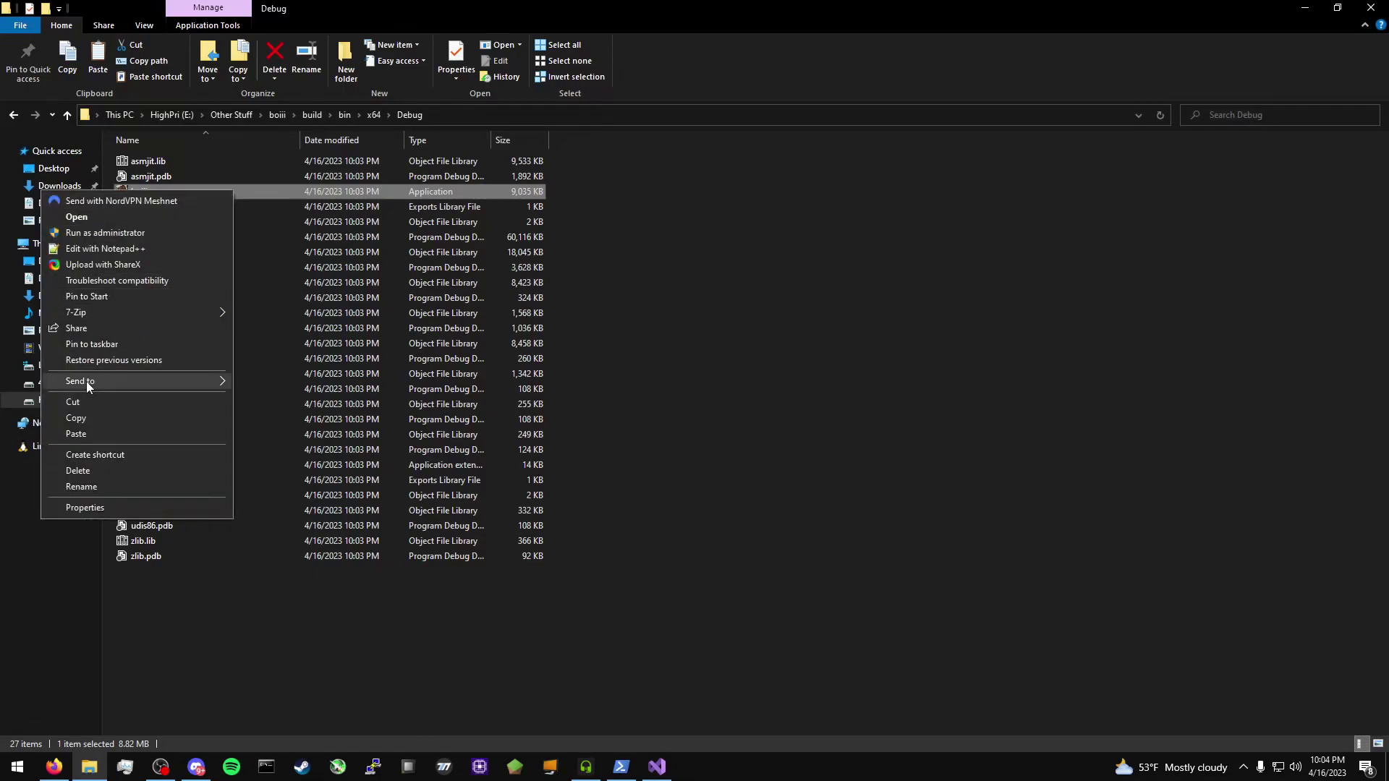
left_click(123, 418)
left_click(224, 653)
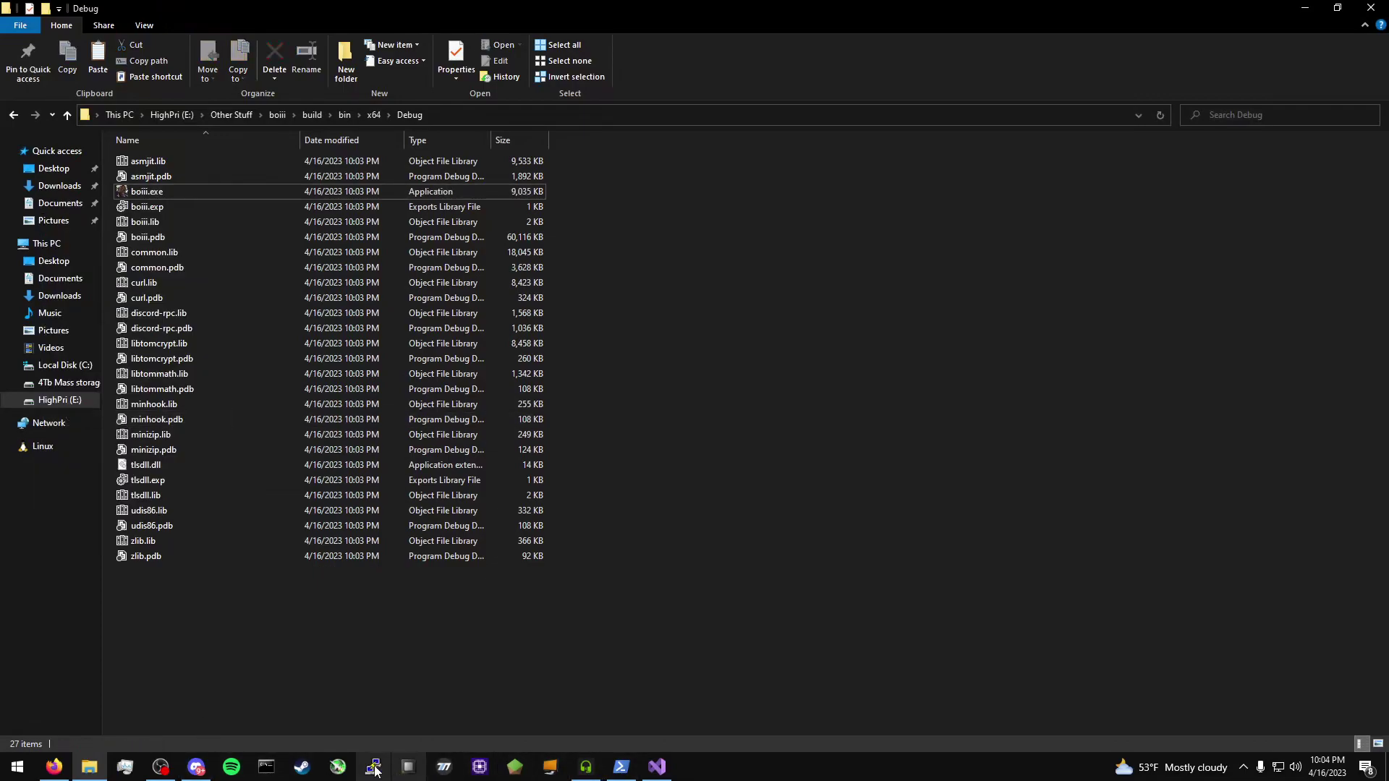
From the Steam library, browse to the Black Ops III install folder through its Local Files properties.
left_click(302, 768)
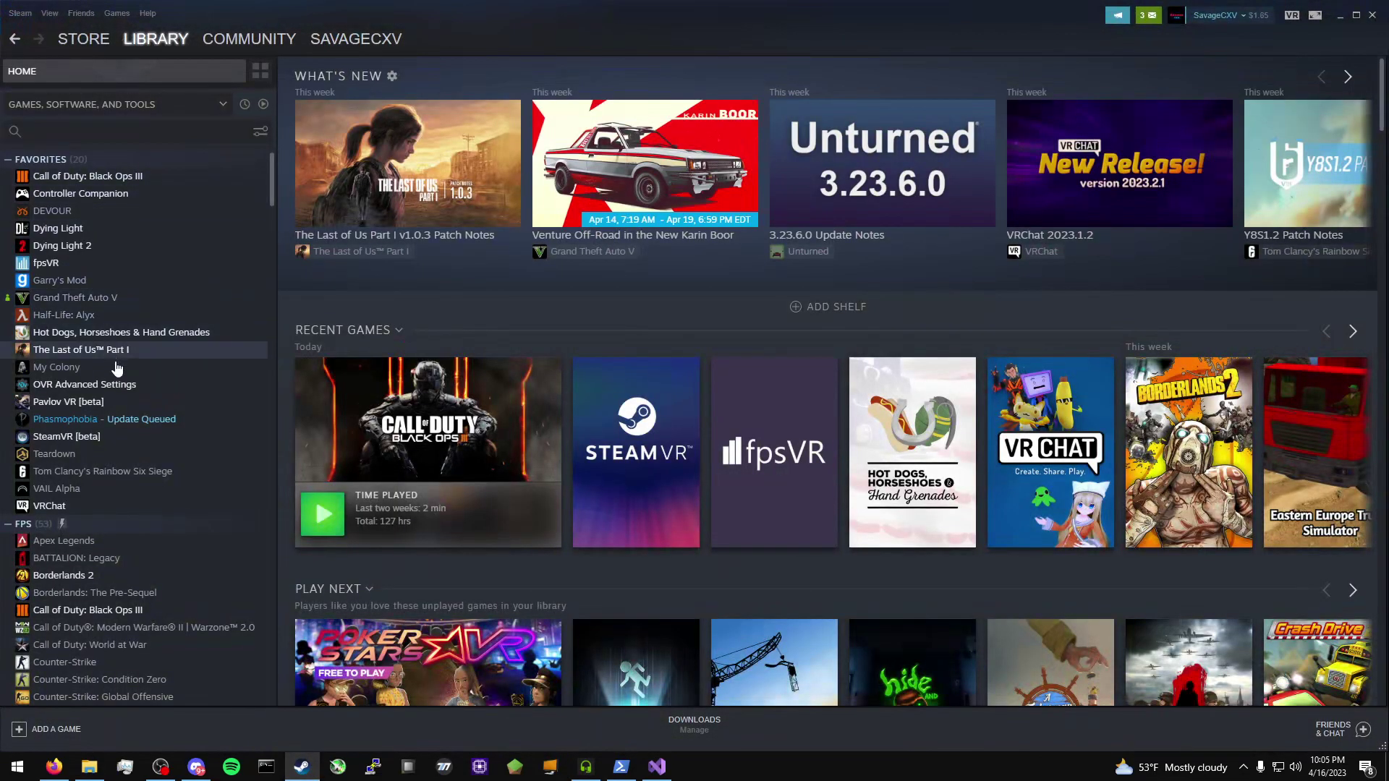
left_click(125, 179)
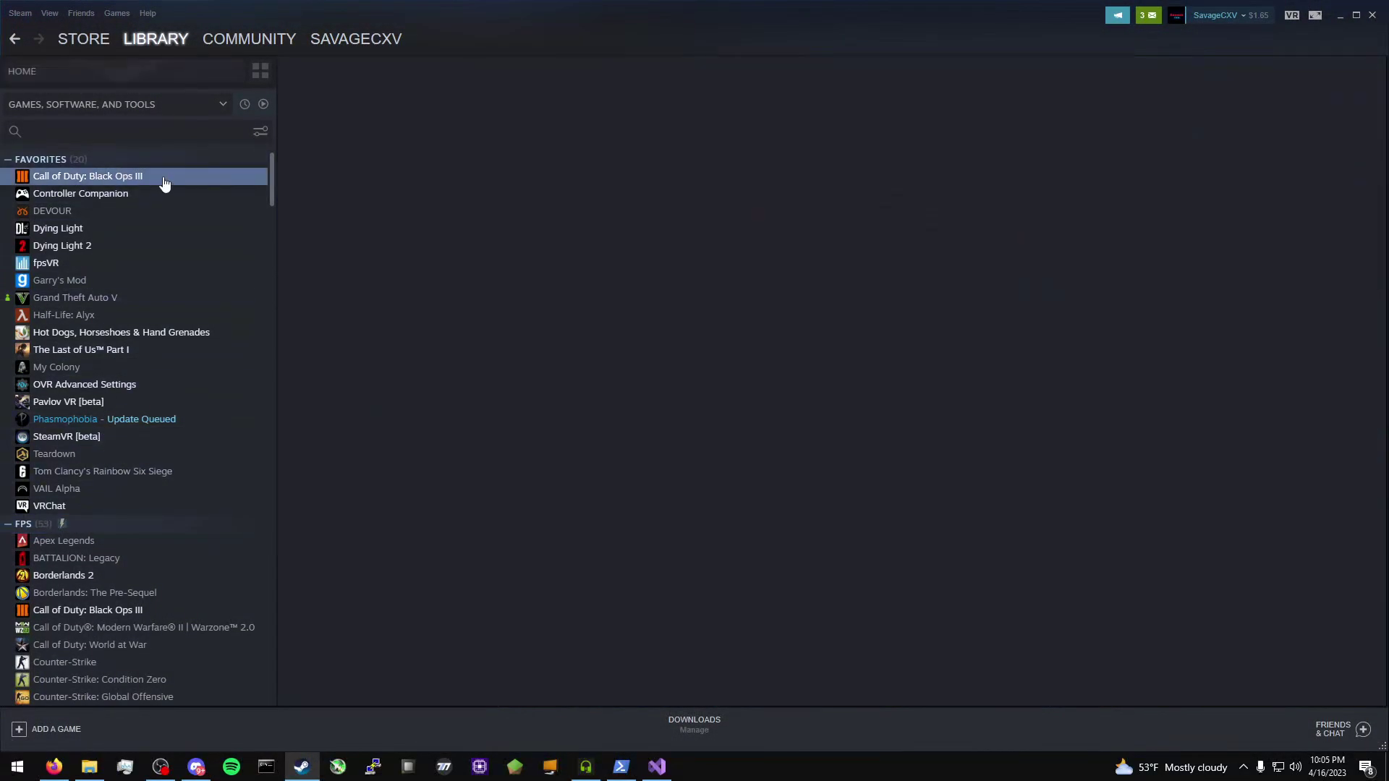
right_click(163, 175)
mouse_move(207, 268)
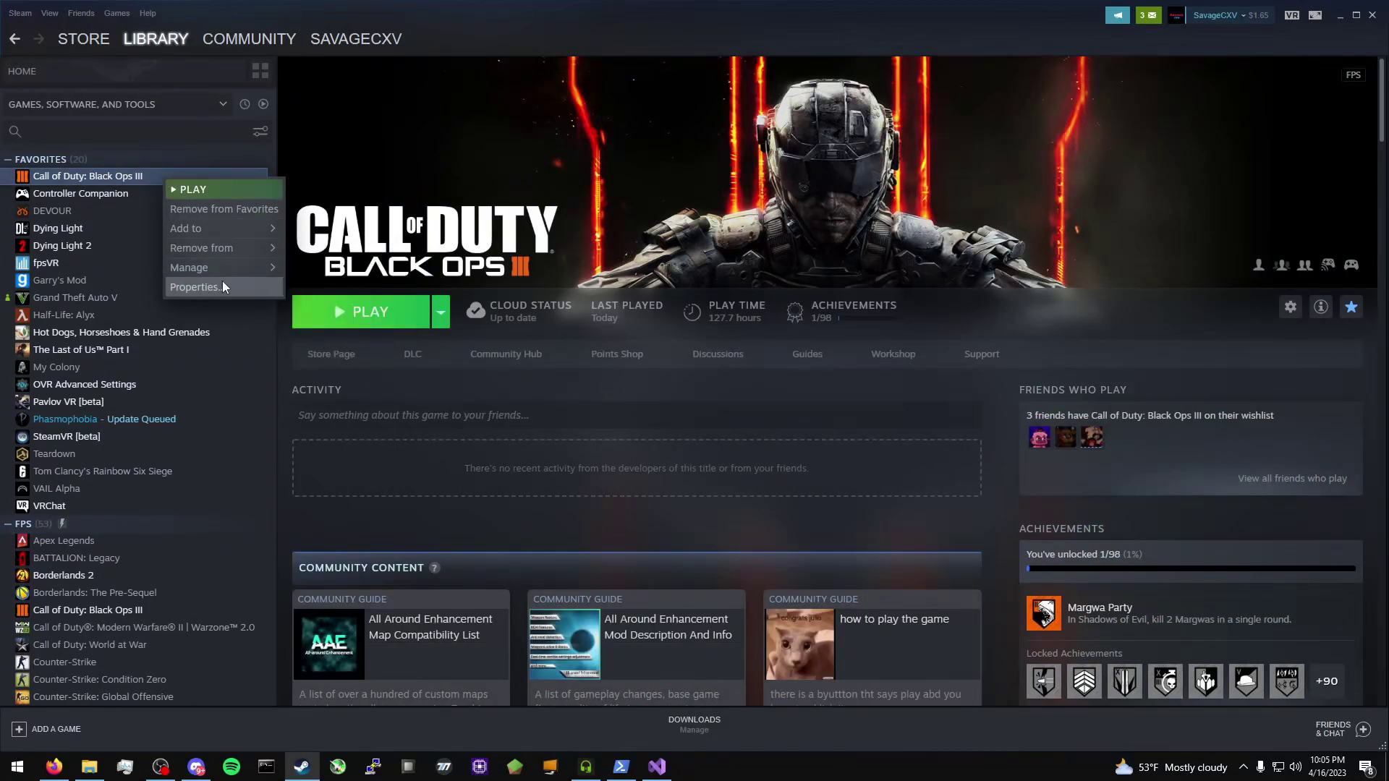
left_click(206, 288)
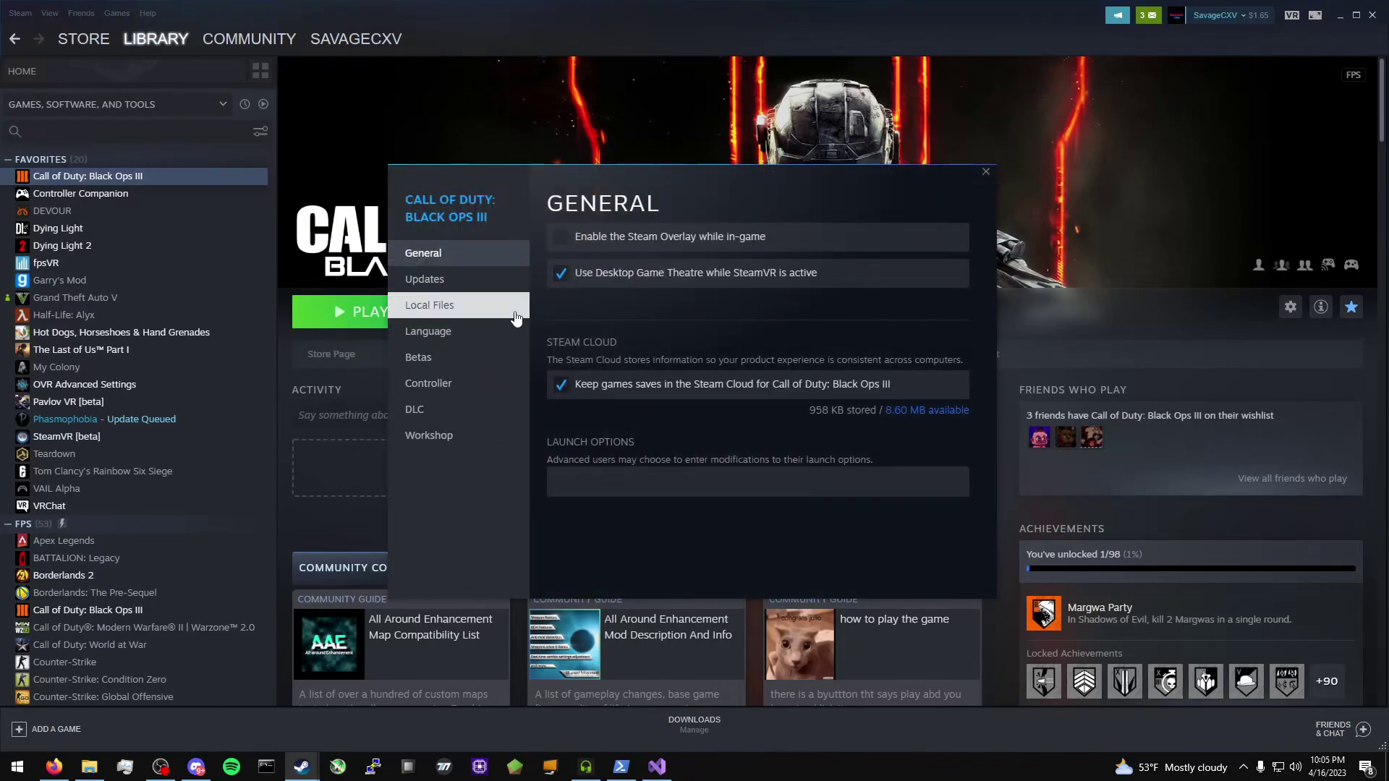
left_click(448, 311)
left_click(903, 237)
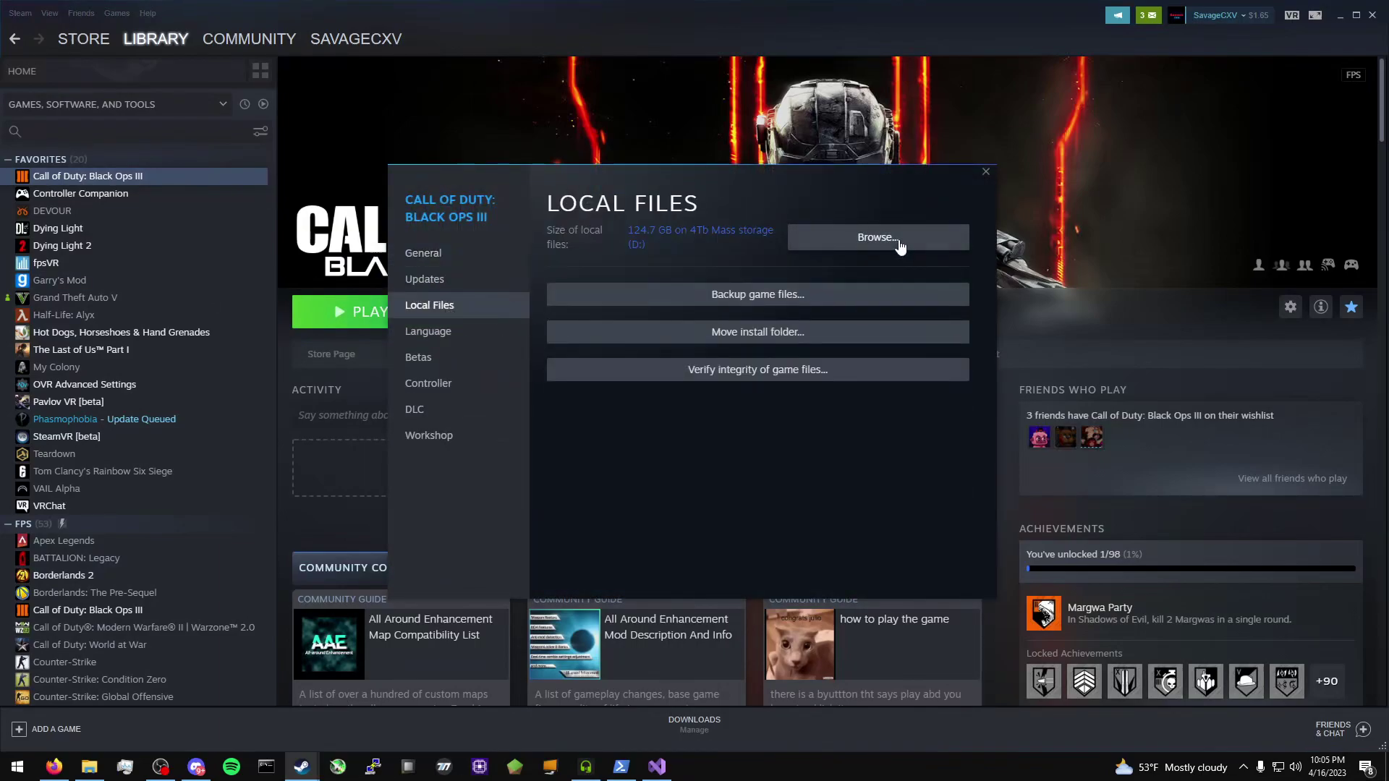
Delete the old boiii.exe and paste the new 9,035 KB build into the Black Ops III folder.
left_click(324, 569)
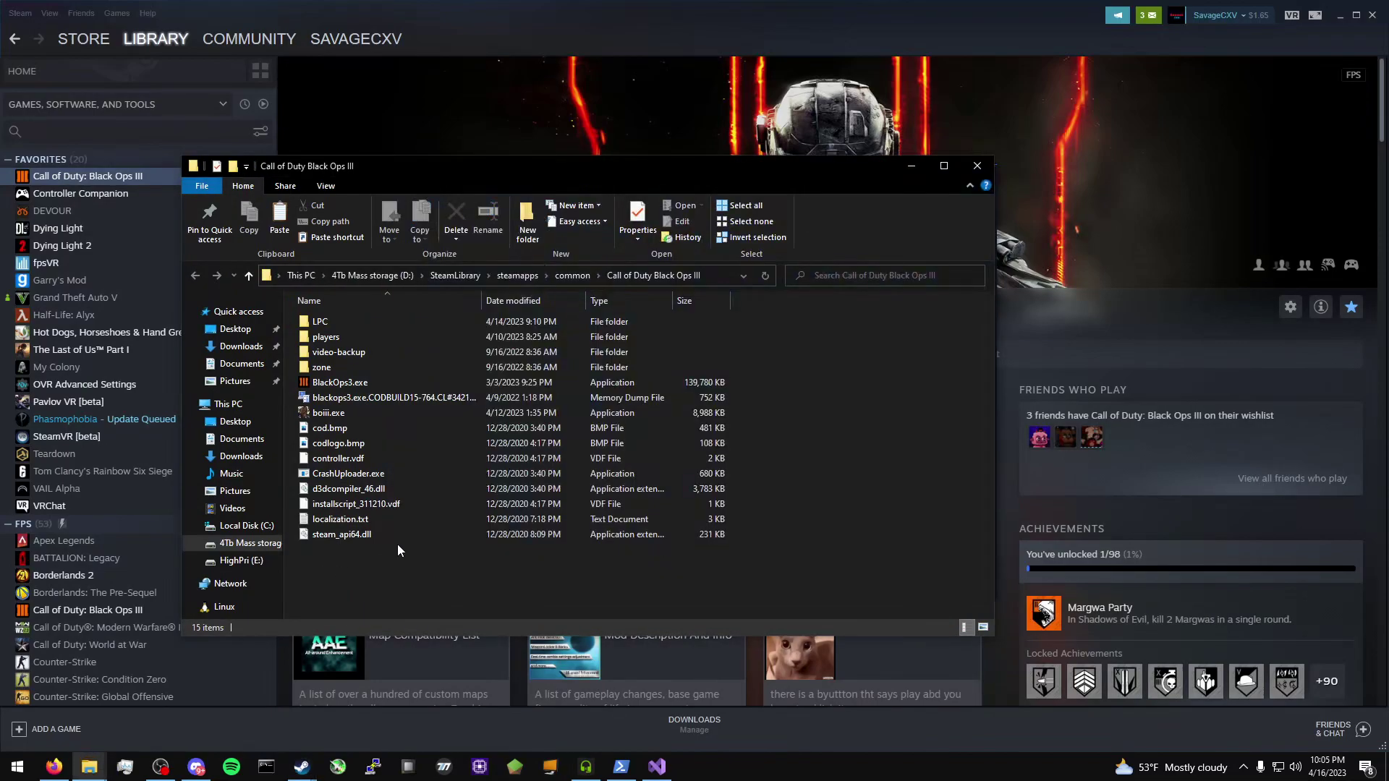
left_click(402, 413)
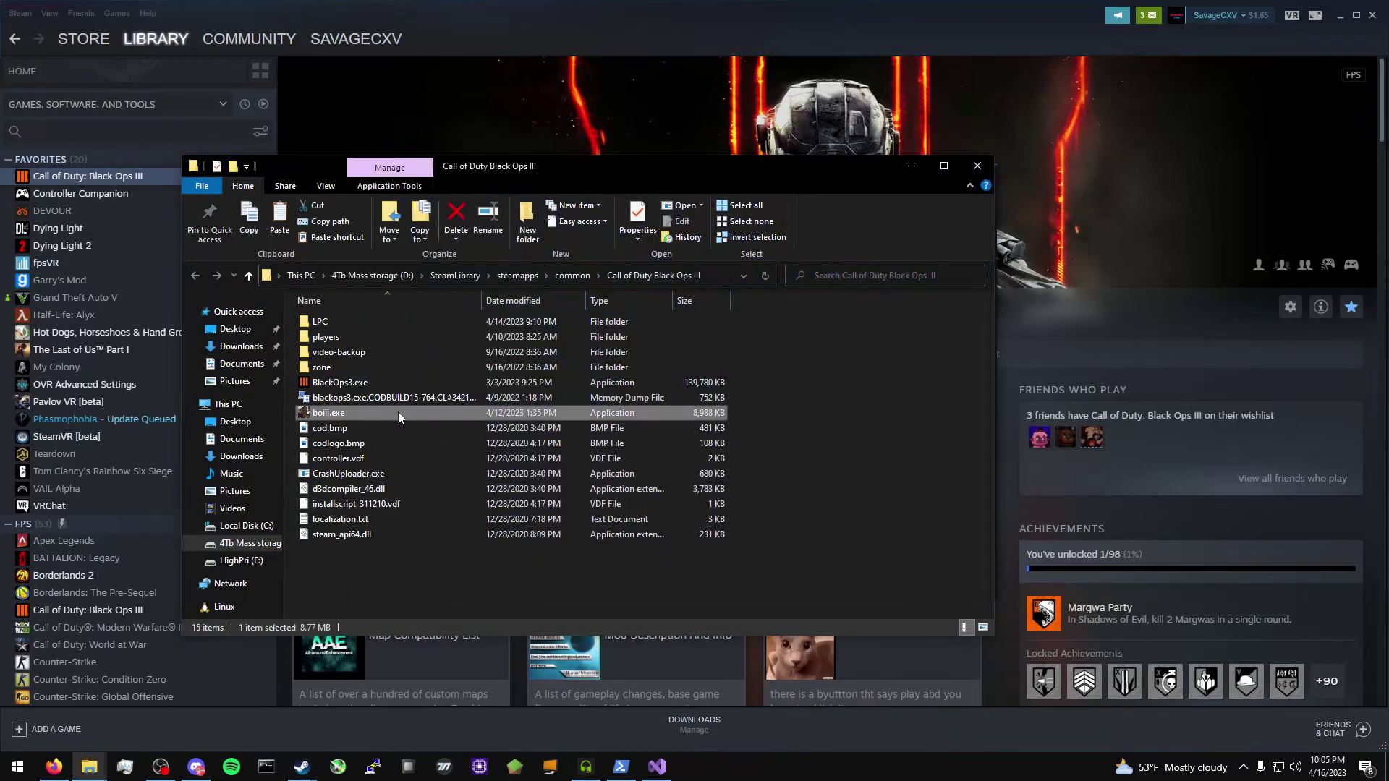
right_click(397, 411)
left_click(277, 691)
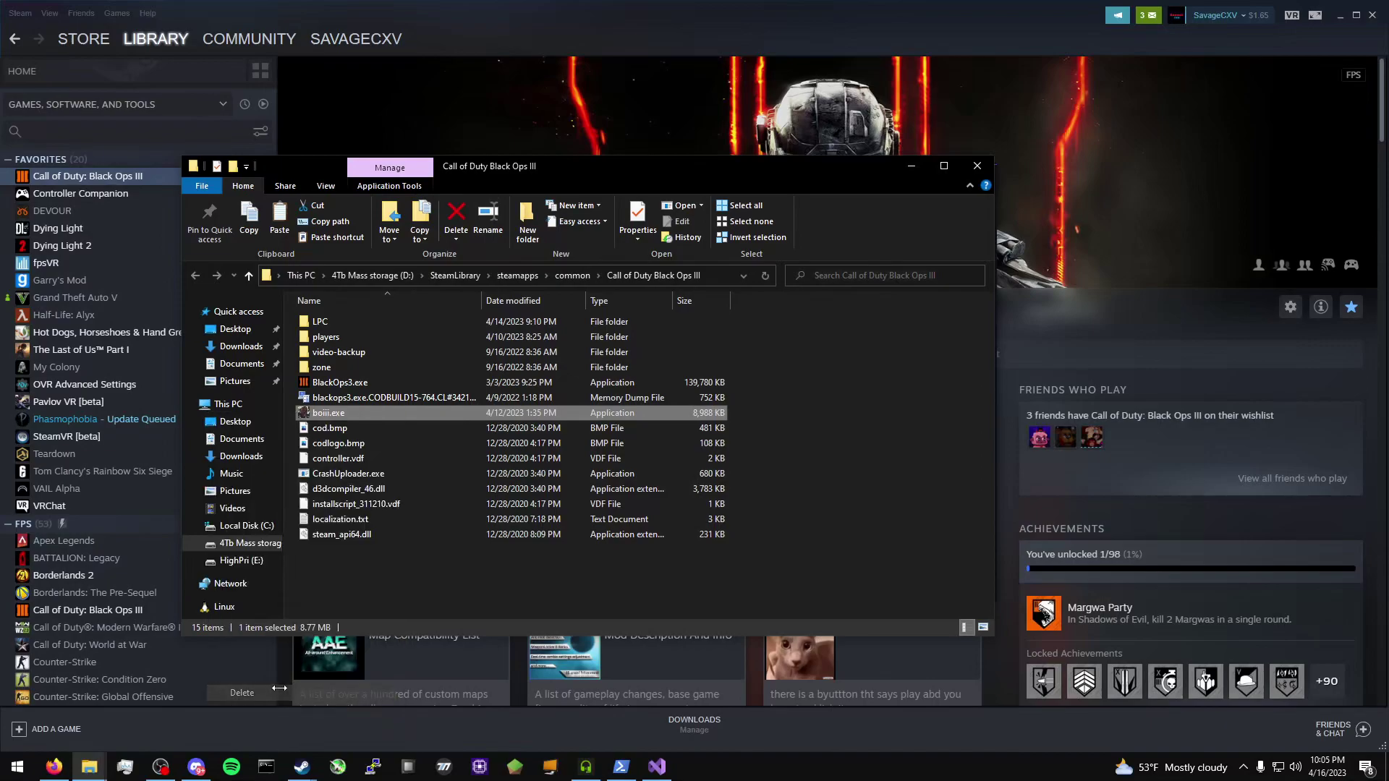
right_click(419, 563)
left_click(332, 441)
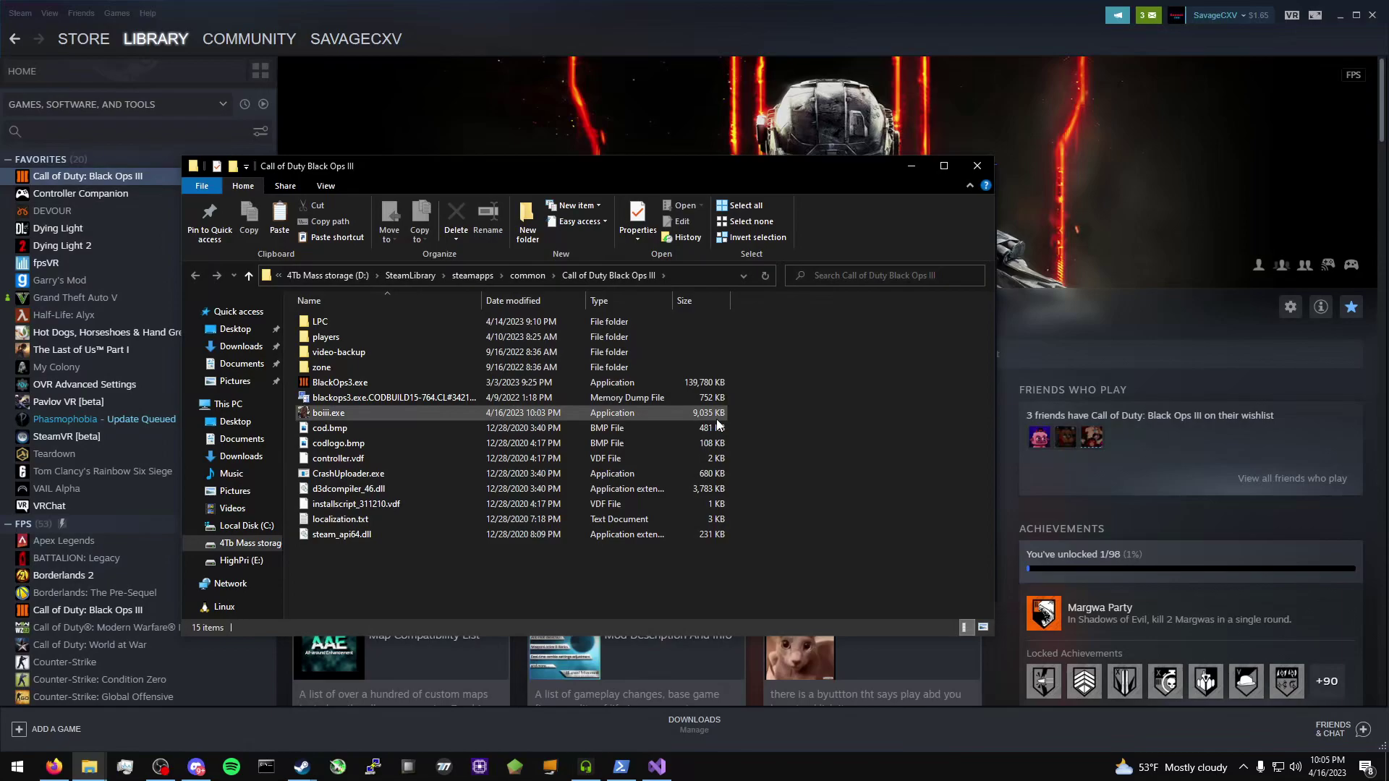
Run the new boiii.exe from the game folder and start Black Ops III from the BOIII launcher.
double_click(377, 411)
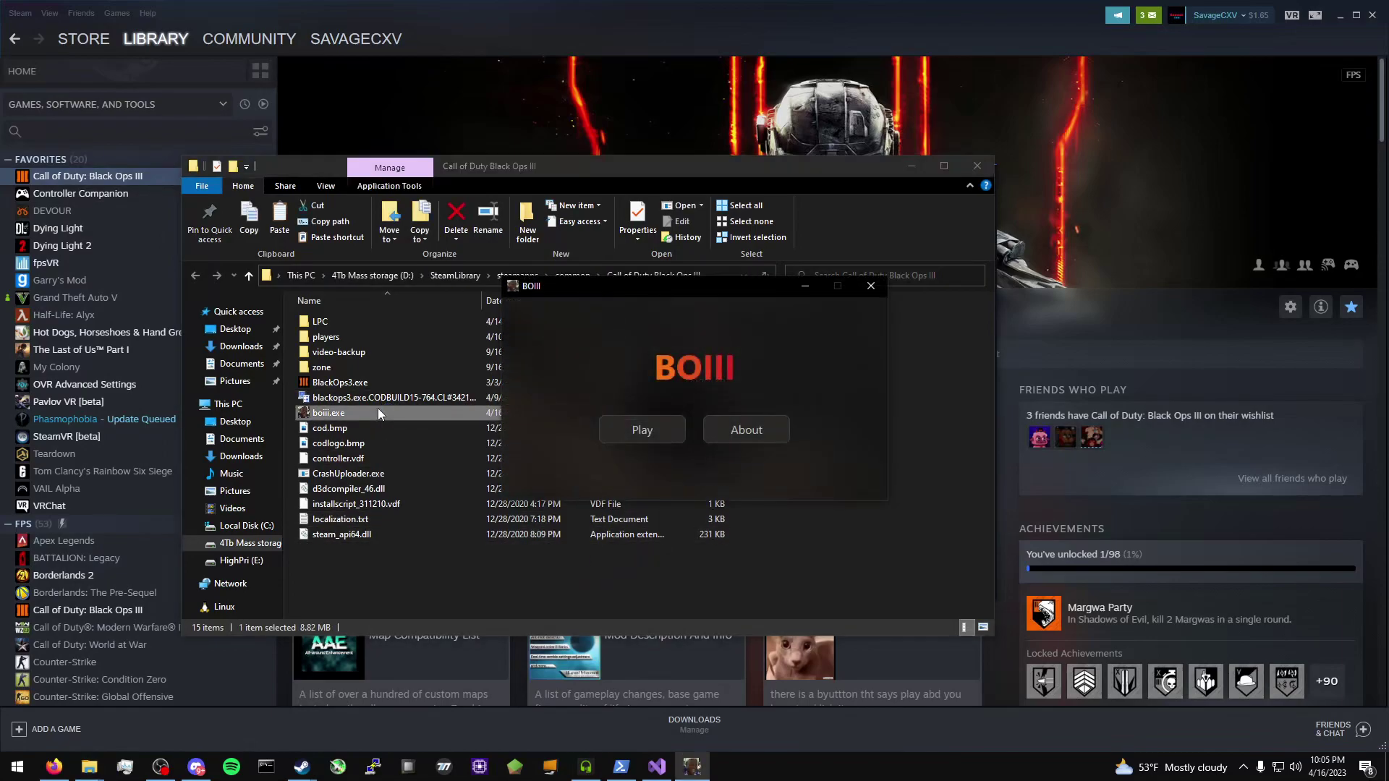
left_click(643, 432)
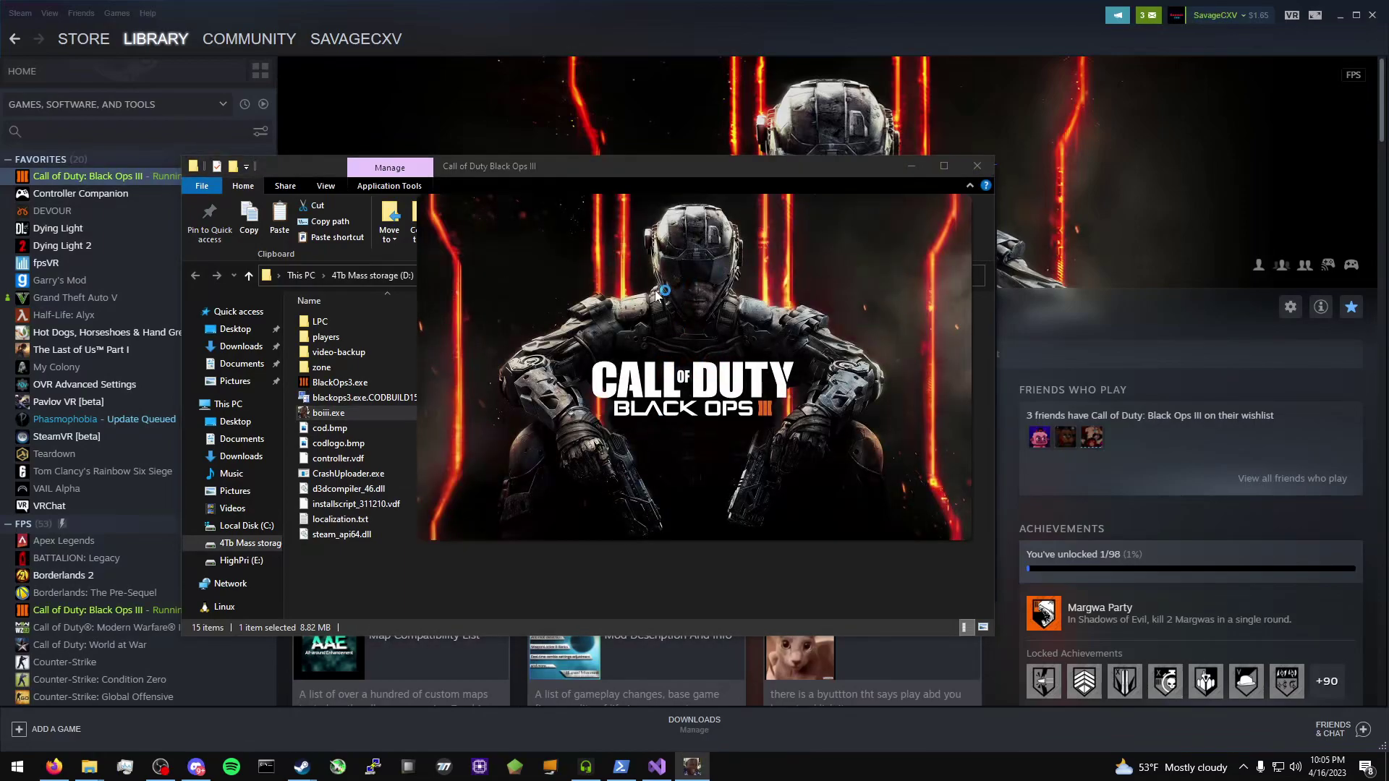